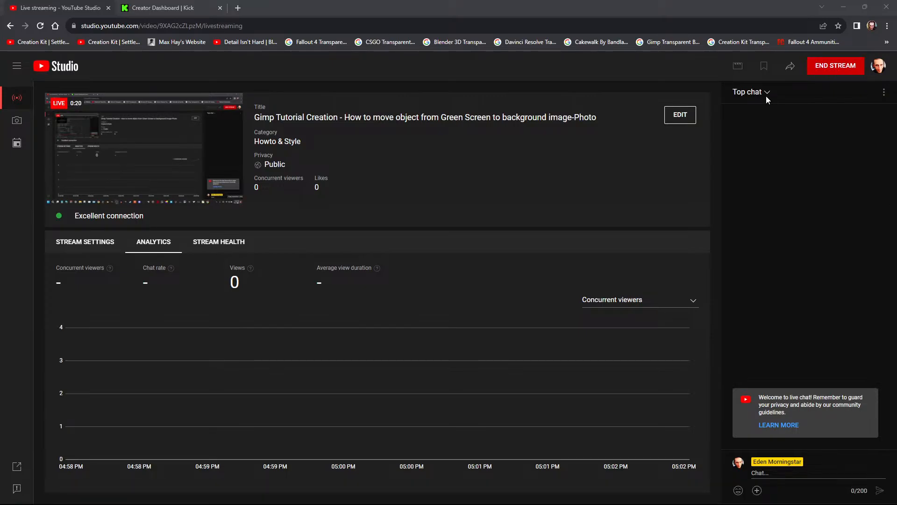
# Switch to DaVinci Resolve and play Timeline 1 from its beginning twice
pyautogui.click(844, 7)
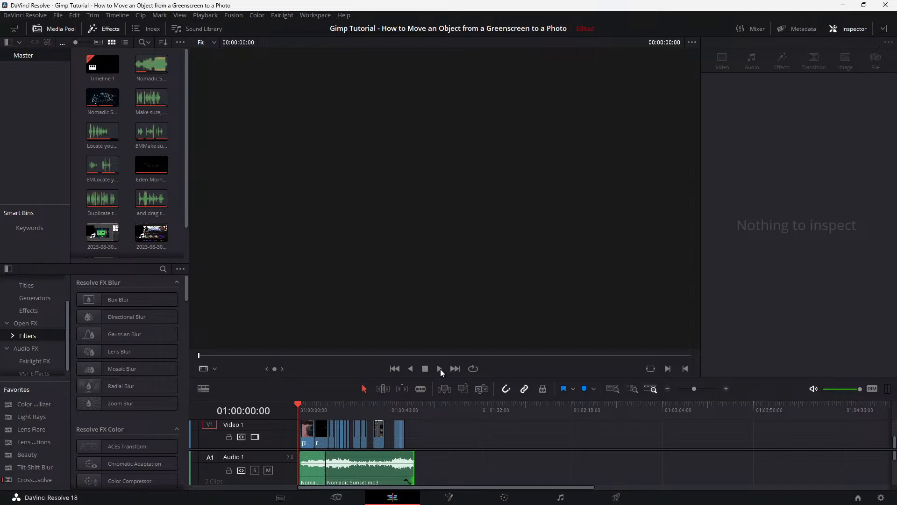
pyautogui.click(297, 405)
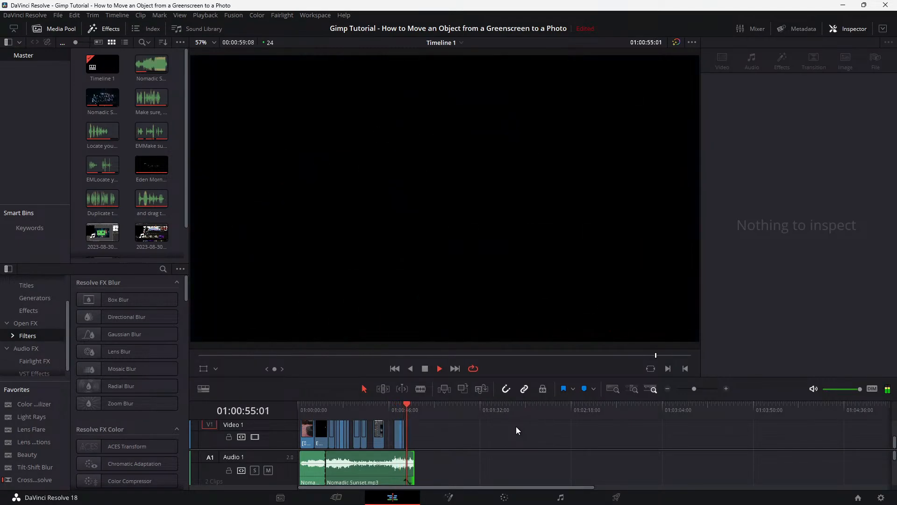
pyautogui.press('space')
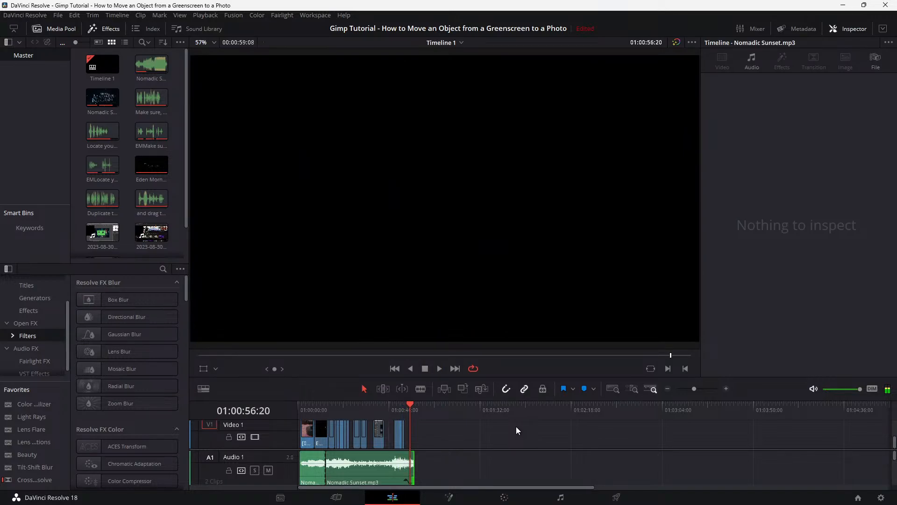
pyautogui.press('Home')
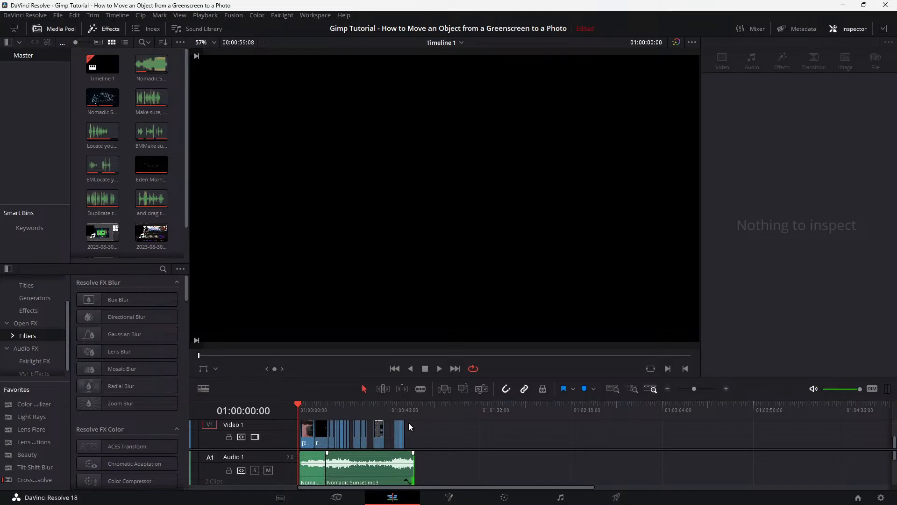
pyautogui.moveTo(389, 500)
pyautogui.click(440, 369)
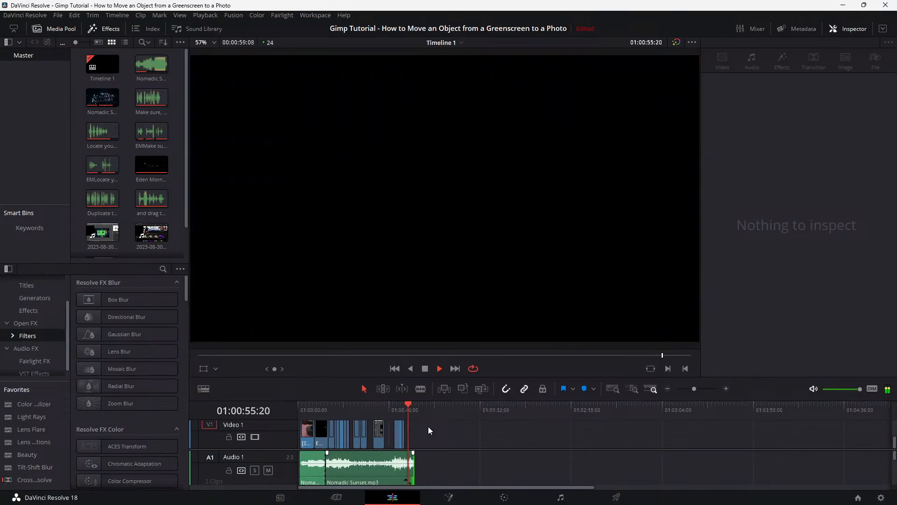
pyautogui.press('space')
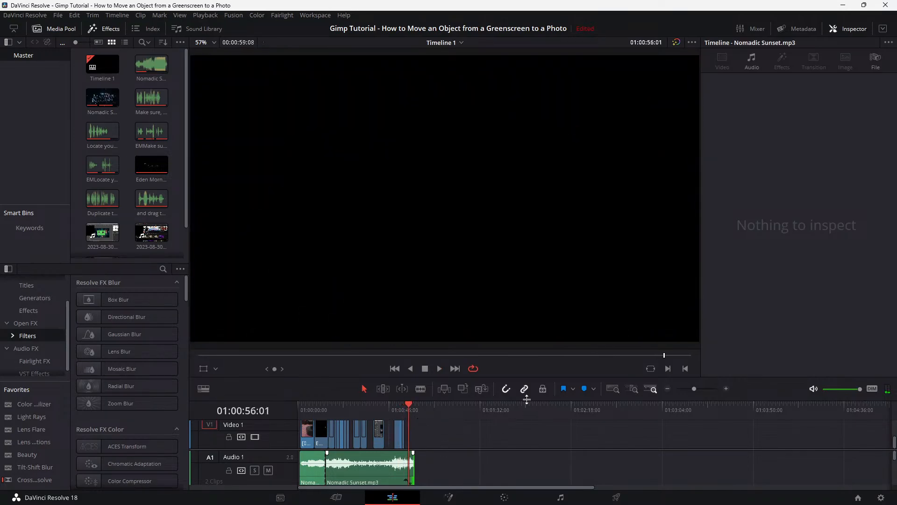
# Enlarge the timeline area to show the narration tracks and play the start of the first narration clips
pyautogui.moveTo(576, 400); pyautogui.dragTo(576, 290)
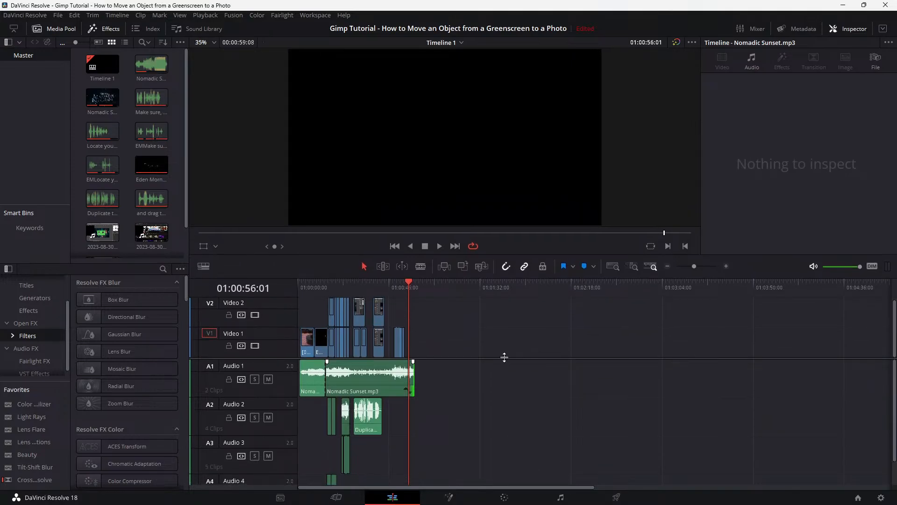
pyautogui.scroll(-1, 486, 389)
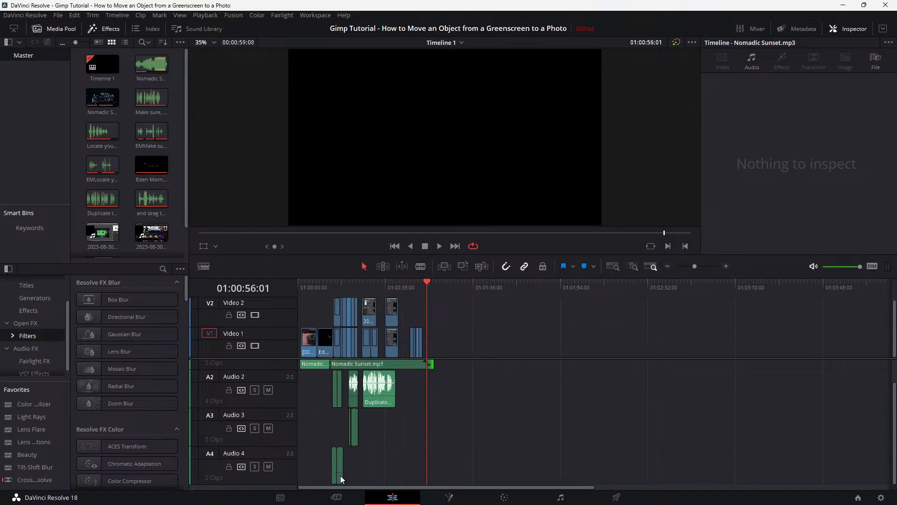
pyautogui.scroll(3, 341, 476)
pyautogui.click(382, 288)
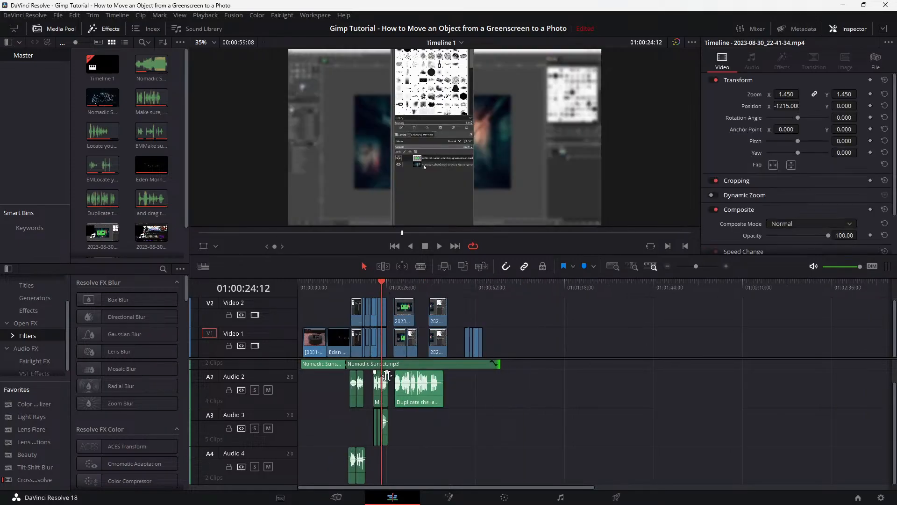
pyautogui.scroll(2, 387, 376)
pyautogui.scroll(1, 593, 476)
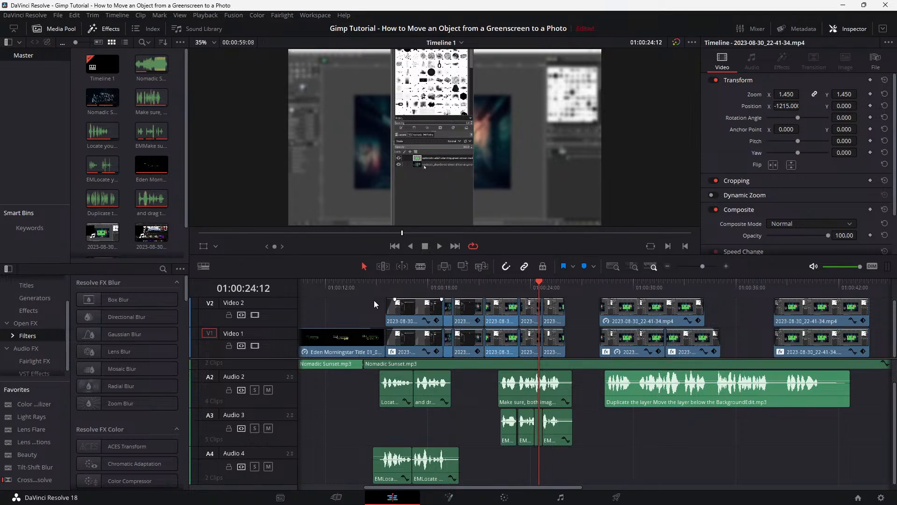
pyautogui.click(372, 281)
pyautogui.press('space')
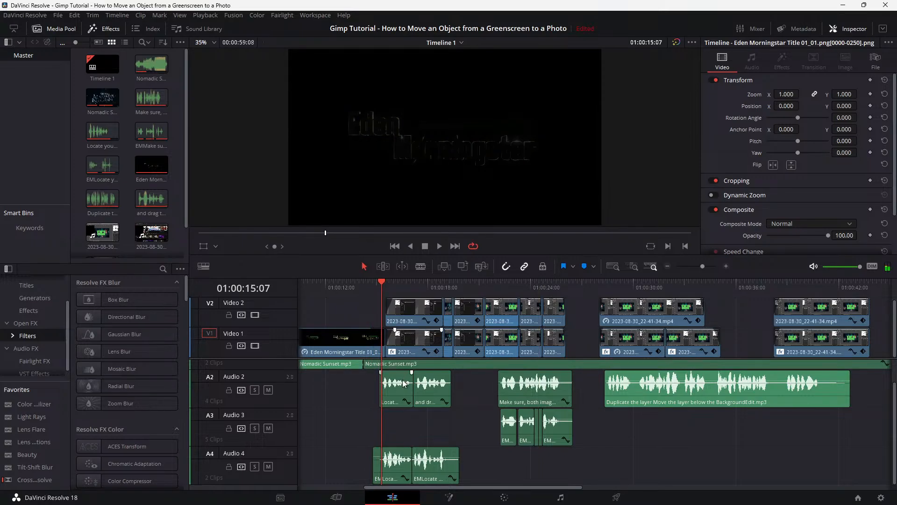
# Switch to Panopreter Basic and set the language to English (UK) and the speech speed to -1
pyautogui.click(549, 493)
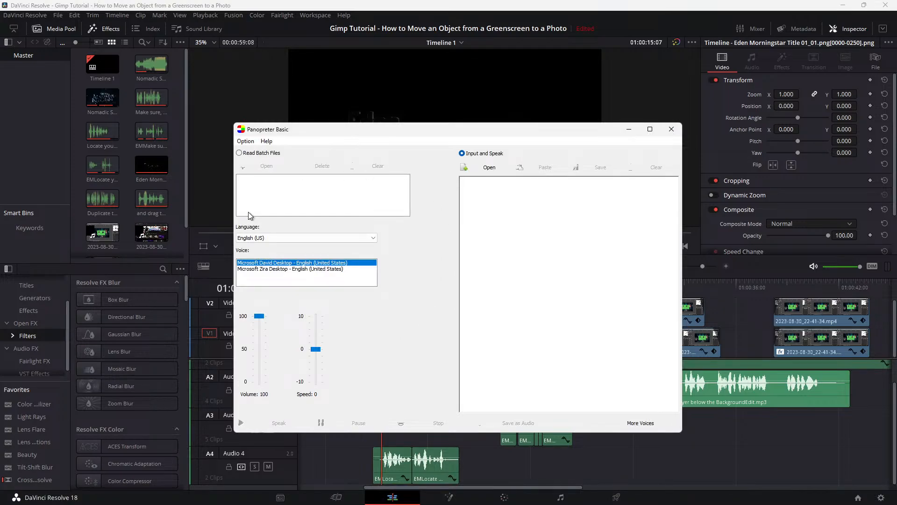
pyautogui.click(373, 238)
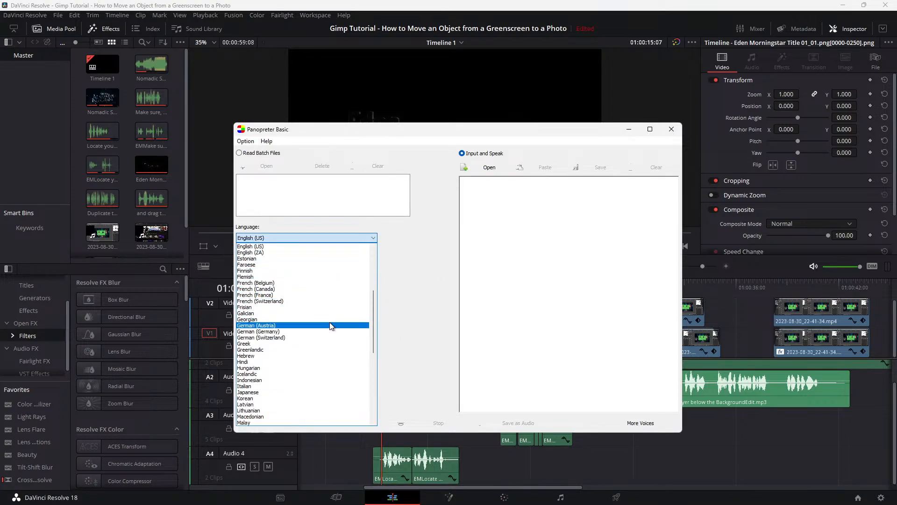
pyautogui.scroll(2, 331, 359)
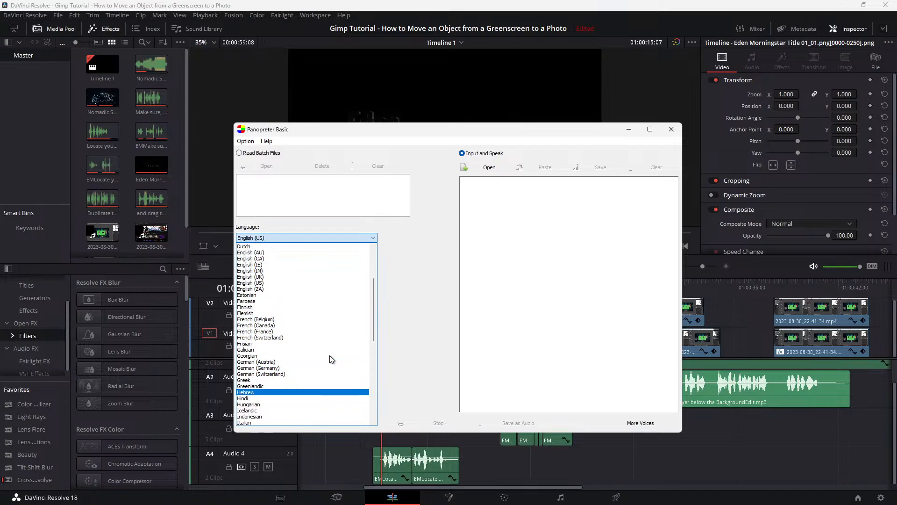
pyautogui.scroll(4, 318, 358)
pyautogui.click(293, 352)
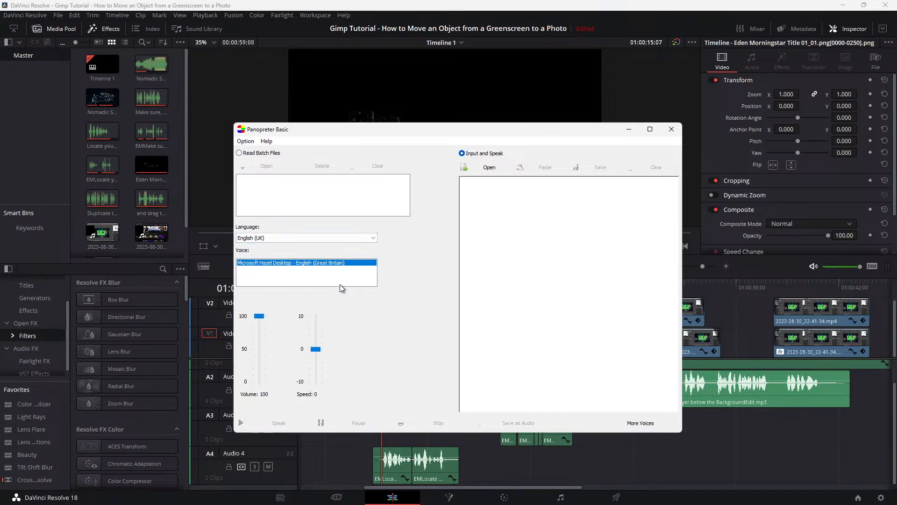
pyautogui.moveTo(317, 352); pyautogui.dragTo(317, 356)
pyautogui.moveTo(317, 358); pyautogui.dragTo(317, 352)
# Return to DaVinci Resolve and listen to the first narration clips on Audio 2 and Audio 4
pyautogui.hotkey('alt', 'Tab')
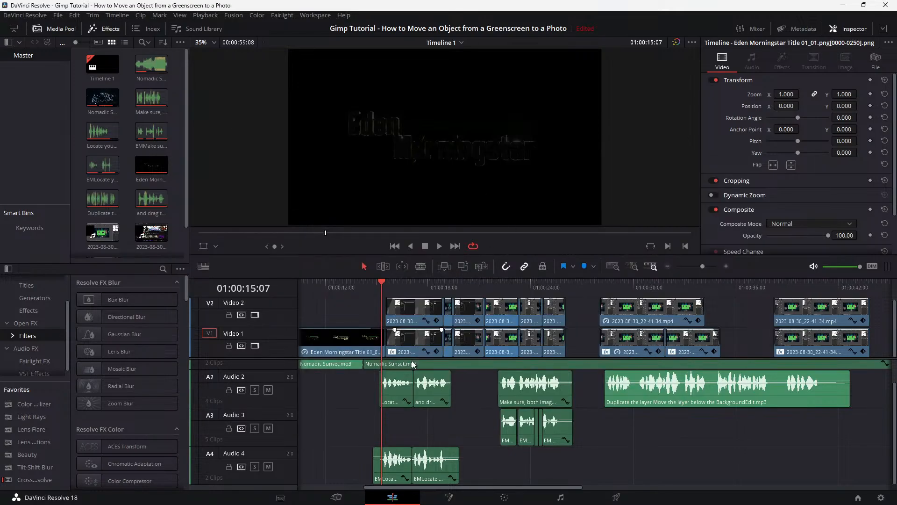
pyautogui.press('space')
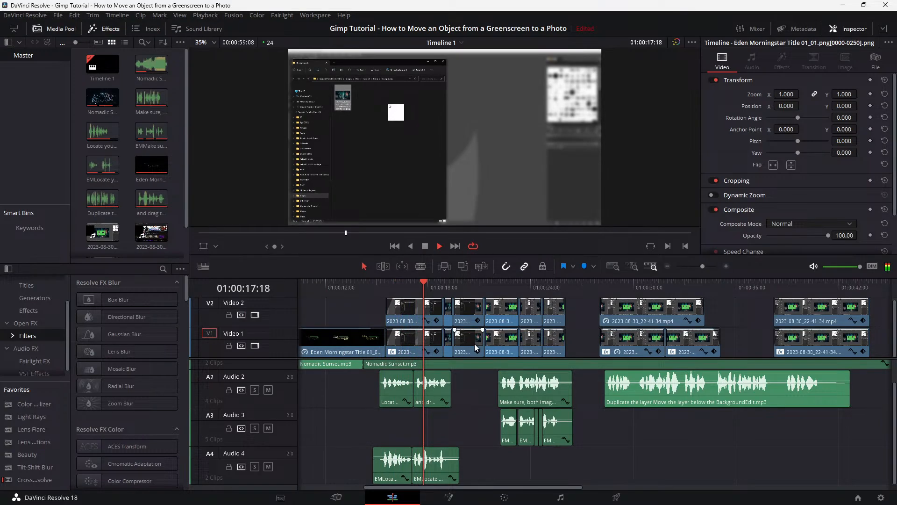
pyautogui.press('space')
# Switch to Panopreter Basic and enter "Locate your images, " as the start of the speech text
pyautogui.hotkey('alt', 'Tab')
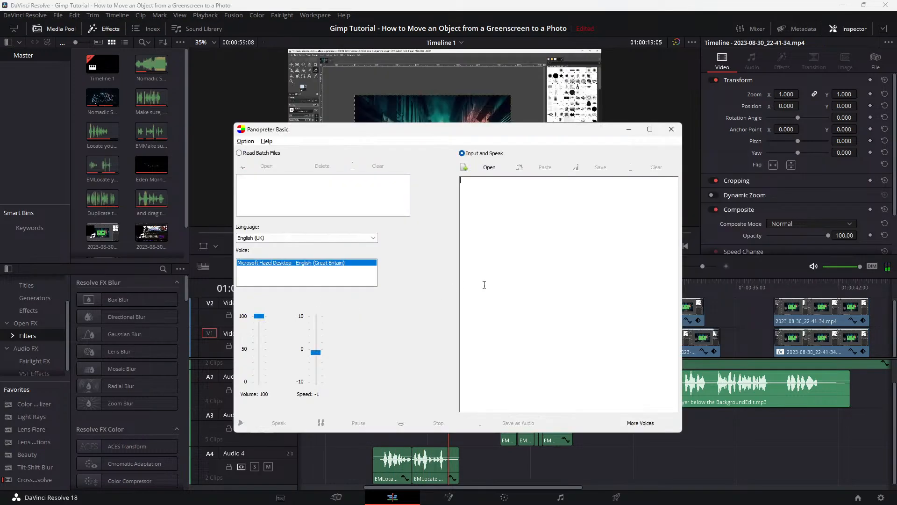
pyautogui.click(485, 191)
pyautogui.write('Locate you')
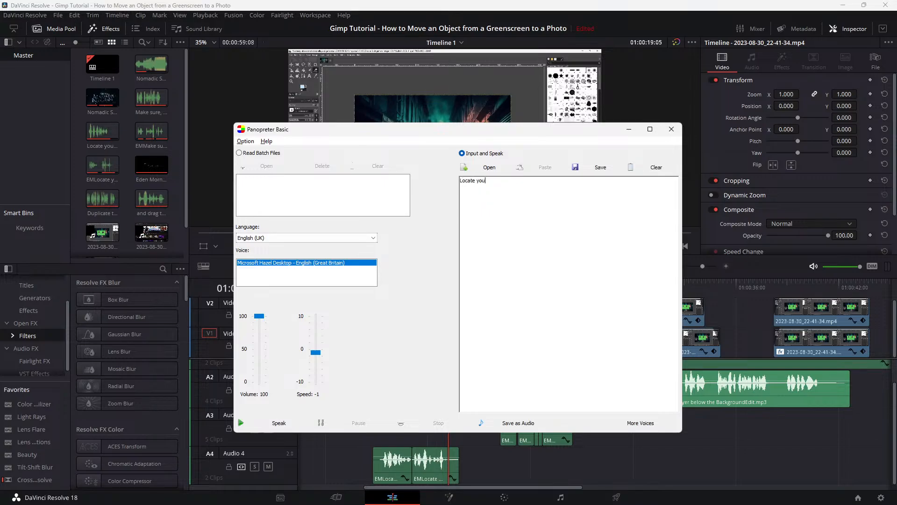
pyautogui.write('r image')
pyautogui.write('d put them')
pyautogui.press('BackSpace')
pyautogui.press('BackSpace')
pyautogui.press('BackSpace')
pyautogui.press('BackSpace')
pyautogui.press('BackSpace')
pyautogui.press('BackSpace')
pyautogui.press('BackSpace')
pyautogui.press('BackSpace')
pyautogui.press('BackSpace')
# Switch to DaVinci Resolve and replay the first narration section from 01:00:14:19 to check its wording
pyautogui.hotkey('alt', 'Tab')
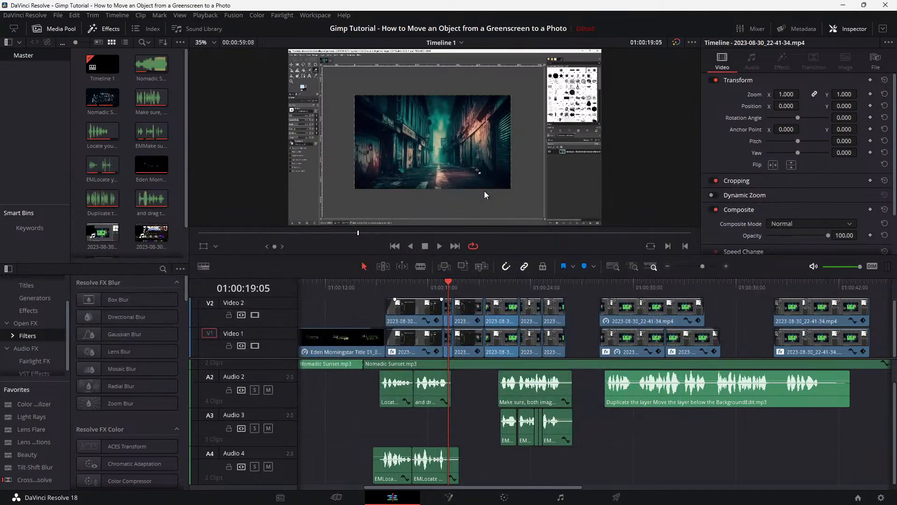
pyautogui.click(372, 285)
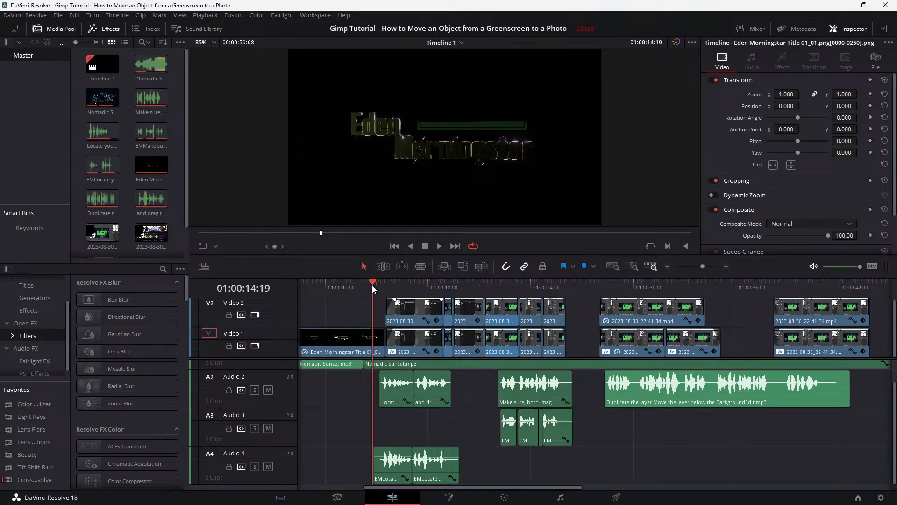
pyautogui.press('space')
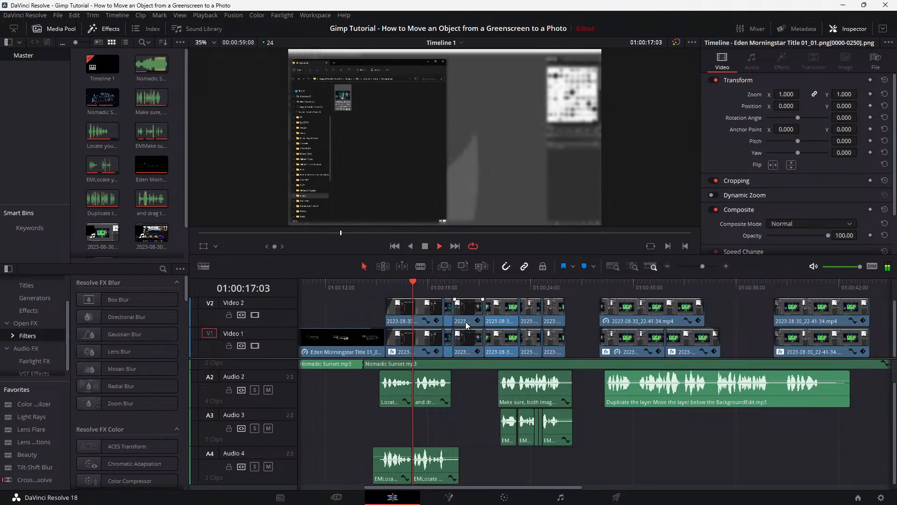
pyautogui.press('space')
pyautogui.click(372, 281)
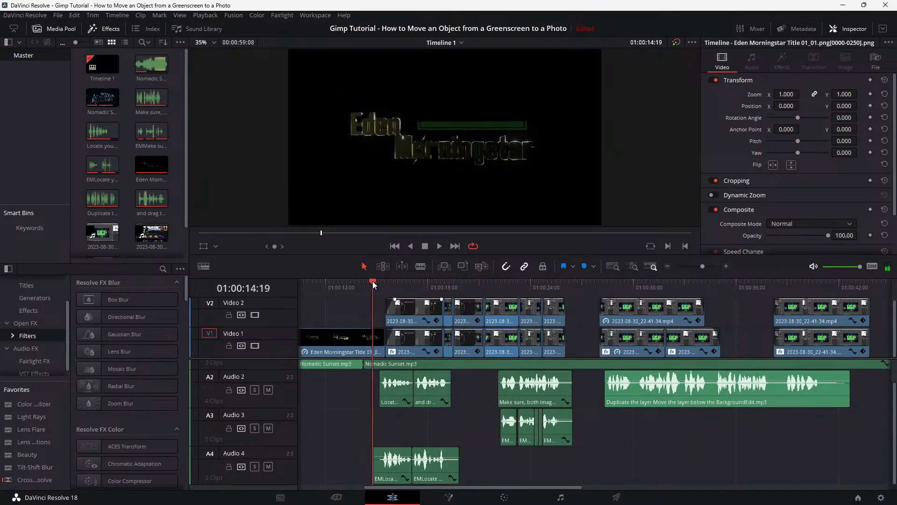
pyautogui.press('space')
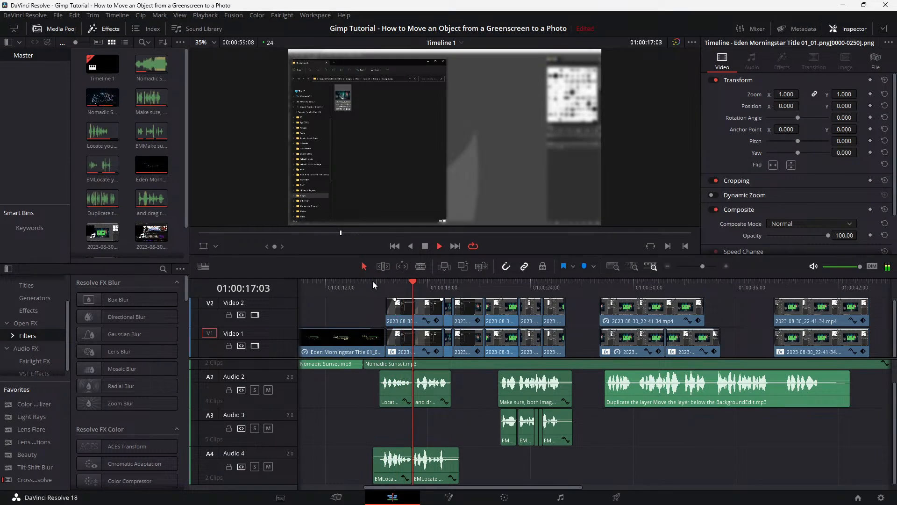
pyautogui.click(373, 281)
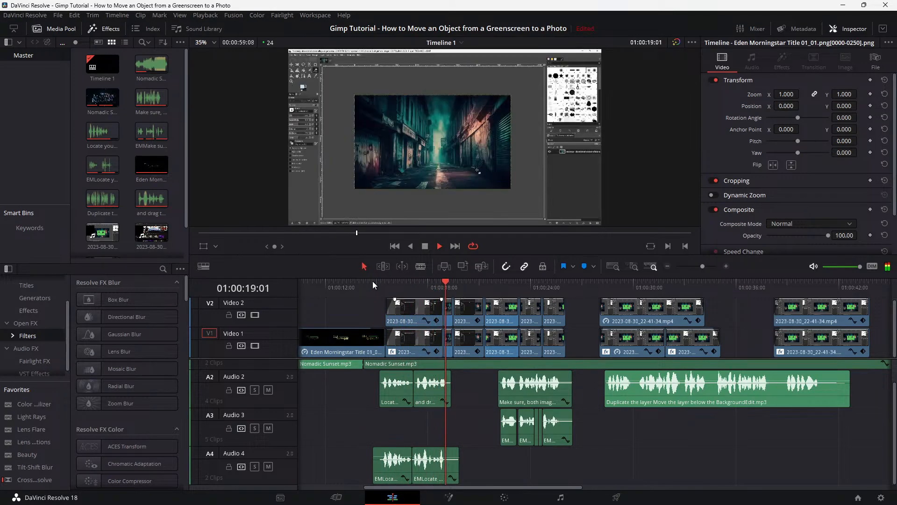
pyautogui.press('space')
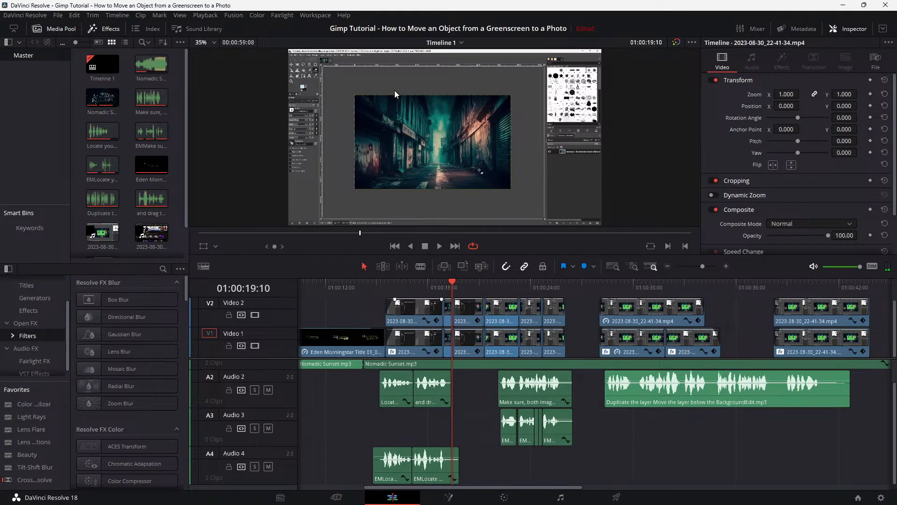
# Return to Panopreter Basic and complete the speech text as "Locate your images, then, Drag them into Gimp."
pyautogui.hotkey('alt', 'Tab')
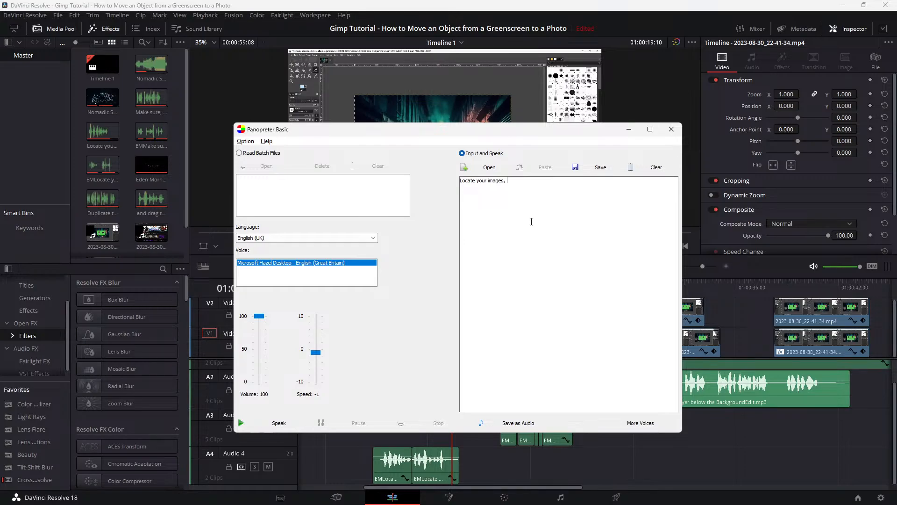
pyautogui.write('then')
pyautogui.write(', Drag them into Gimp.')
# Preview the spoken text, compare it at speed -2, and restore the speed to -1
pyautogui.click(269, 423)
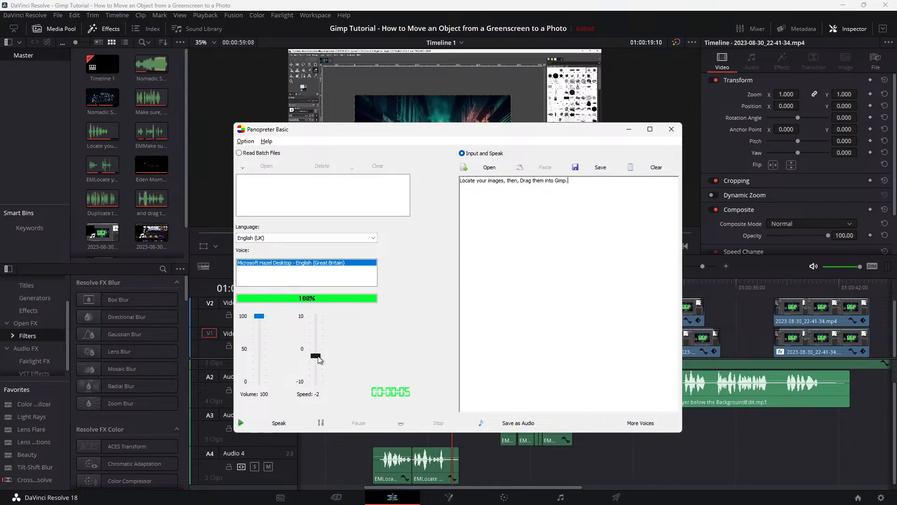
pyautogui.click(279, 423)
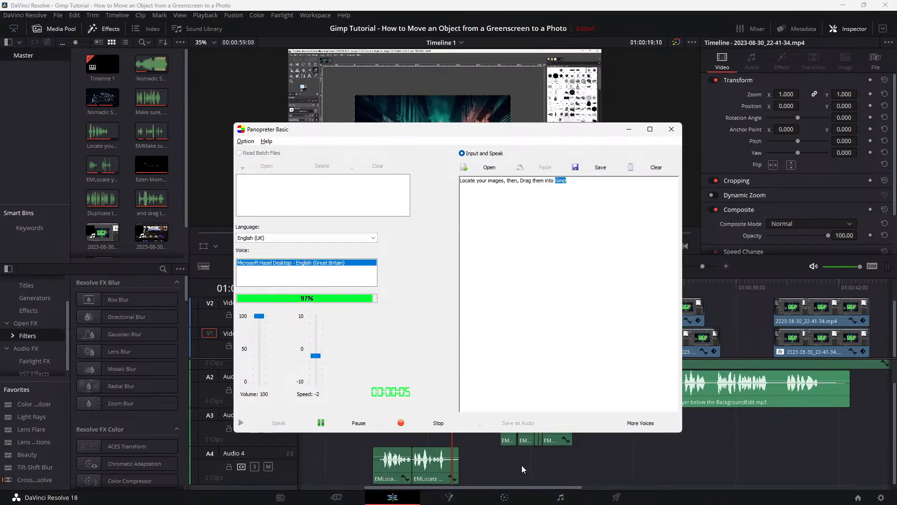
pyautogui.click(316, 356)
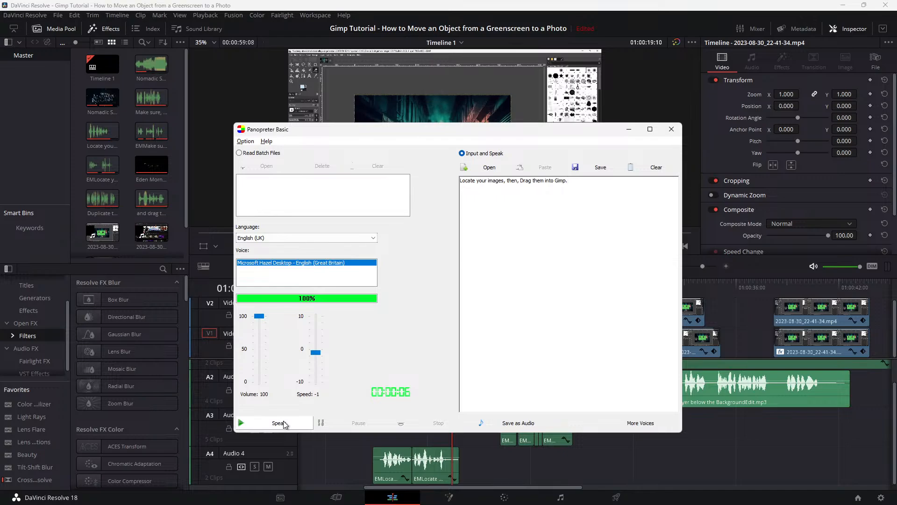
# Launch Cakewalk and open the project Gimp Tuts Pano-Male Voice.cwp
pyautogui.click(407, 495)
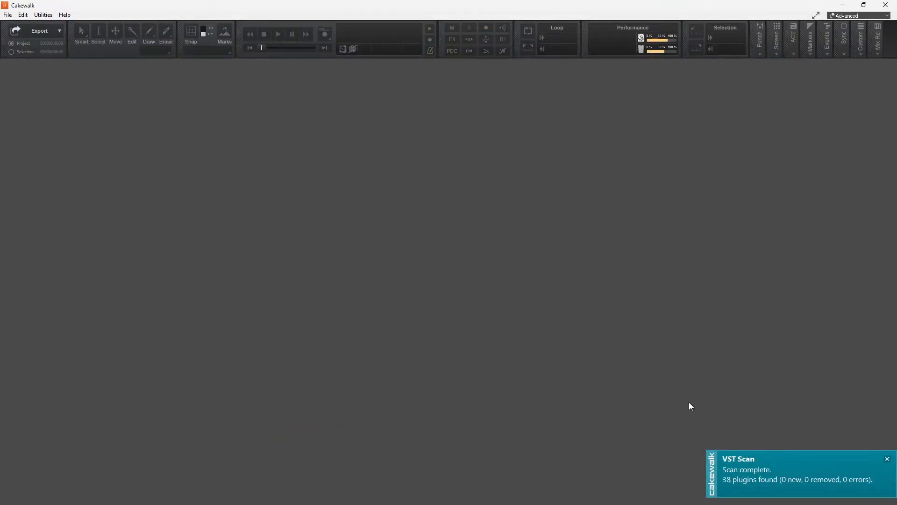
pyautogui.click(401, 180)
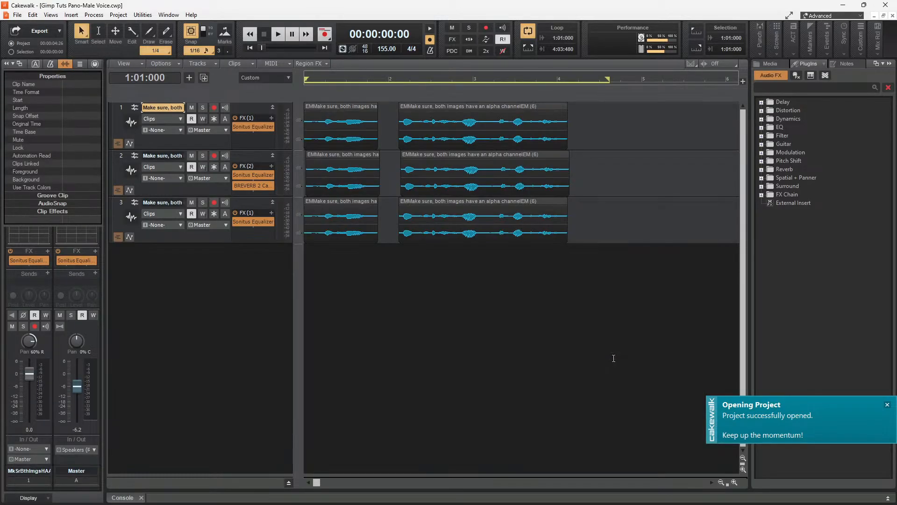
# Delete all audio clips from the project's three tracks and return to Panopreter Basic
pyautogui.hotkey('ctrl', 'a')
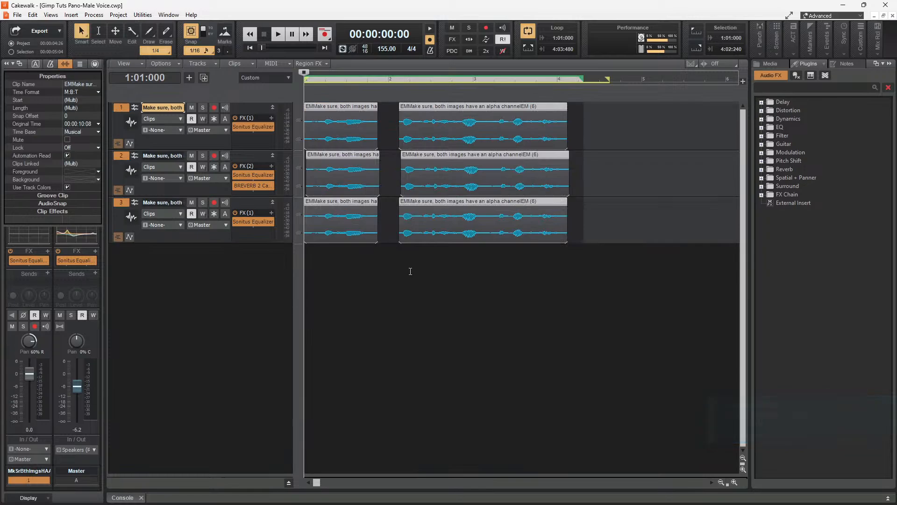
pyautogui.press('Delete')
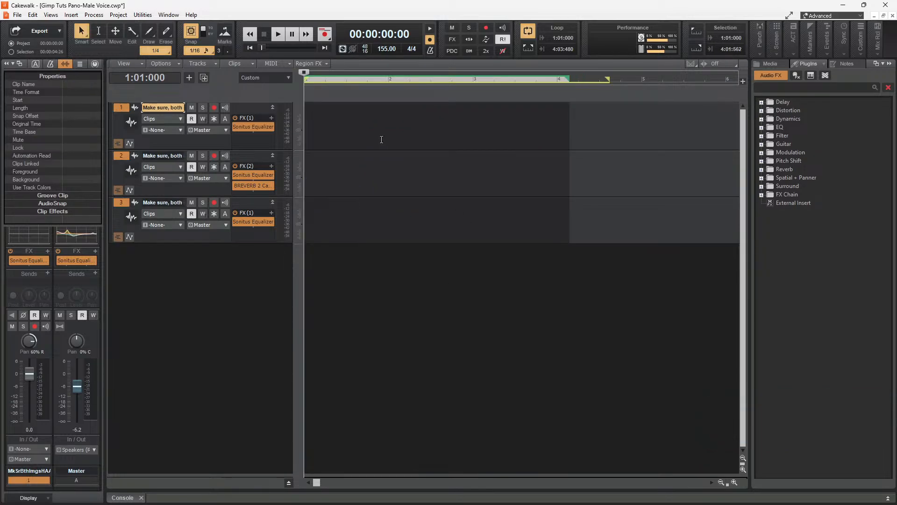
pyautogui.hotkey('alt', 'Tab')
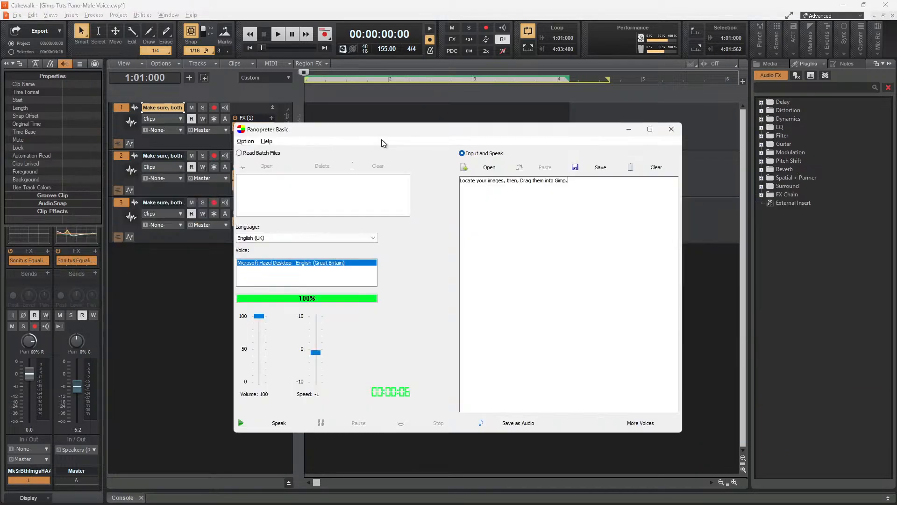
# Return to Panopreter Basic, preview the speech, remove the comma after "then", and preview the corrected text
pyautogui.click(843, 6)
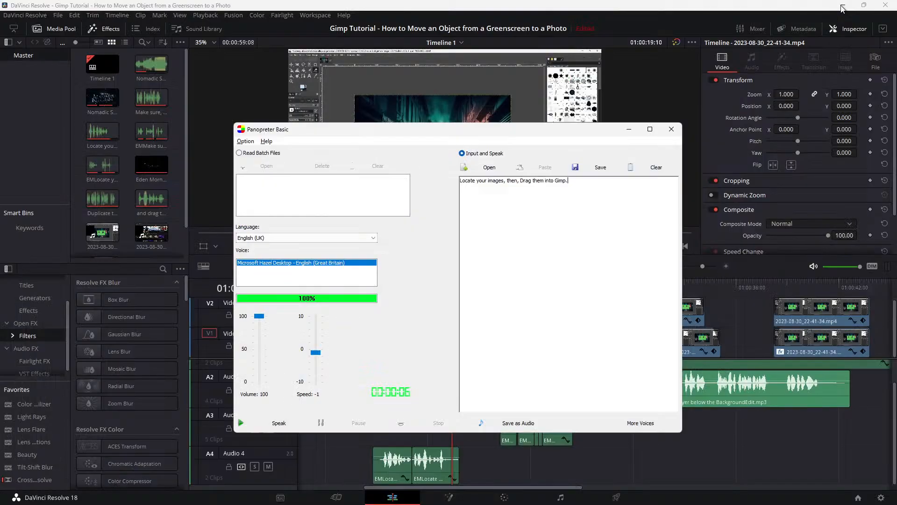
pyautogui.click(268, 423)
pyautogui.press('BackSpace')
pyautogui.press('BackSpace')
pyautogui.click(279, 423)
# Start saving the speech as an audio file and browse to YouTube > Tutorials > Gimp > Audio on the Seagate Portable Drive (F:)
pyautogui.click(517, 424)
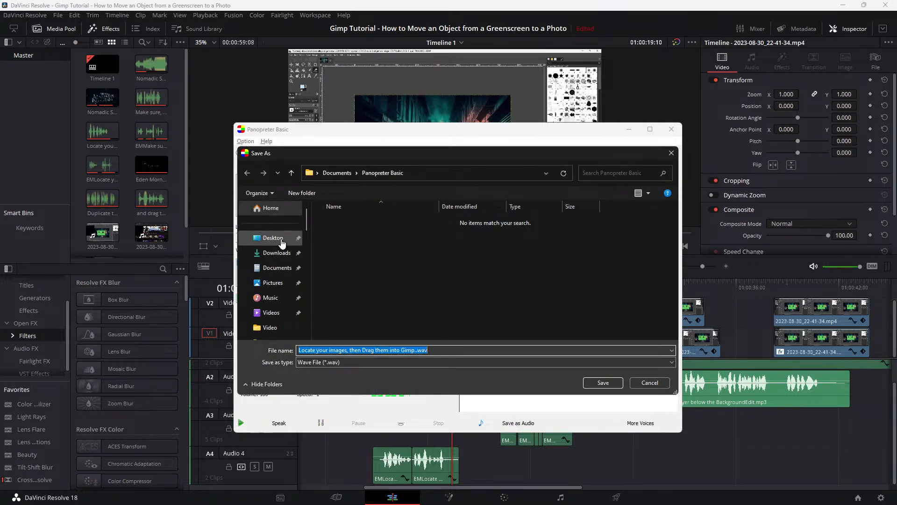
pyautogui.scroll(-3, 281, 244)
pyautogui.click(288, 302)
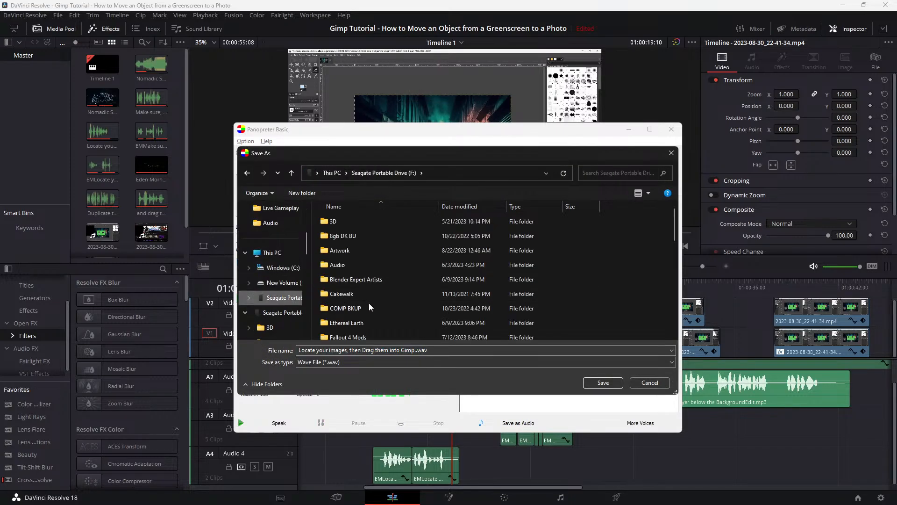
pyautogui.scroll(-7, 369, 307)
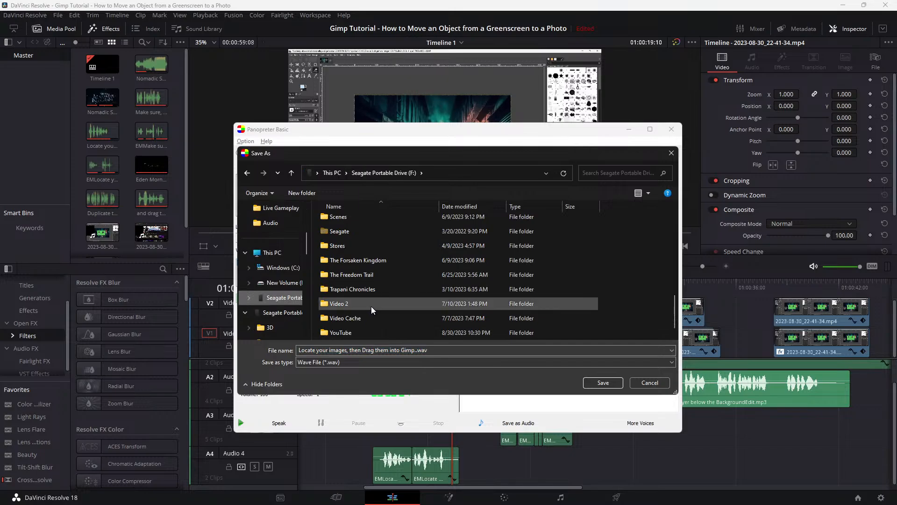
pyautogui.scroll(-1, 371, 307)
pyautogui.click(361, 317)
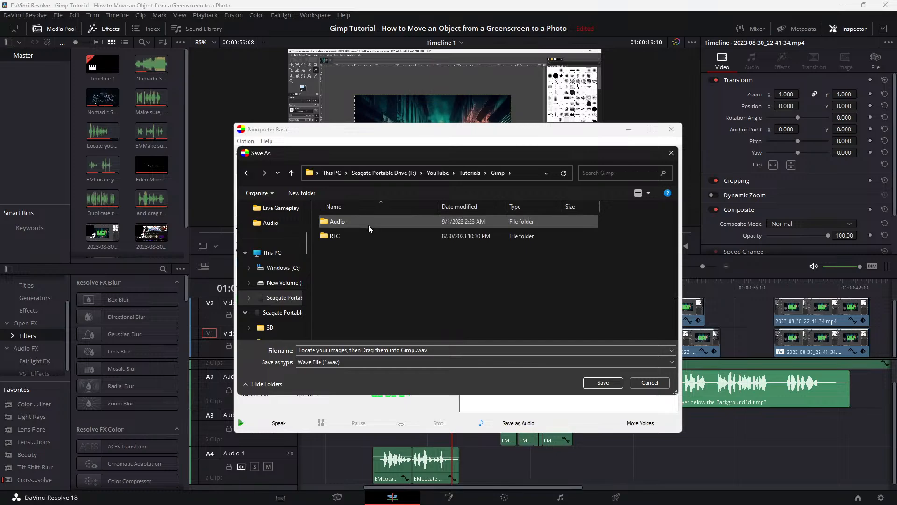
pyautogui.doubleClick(368, 221)
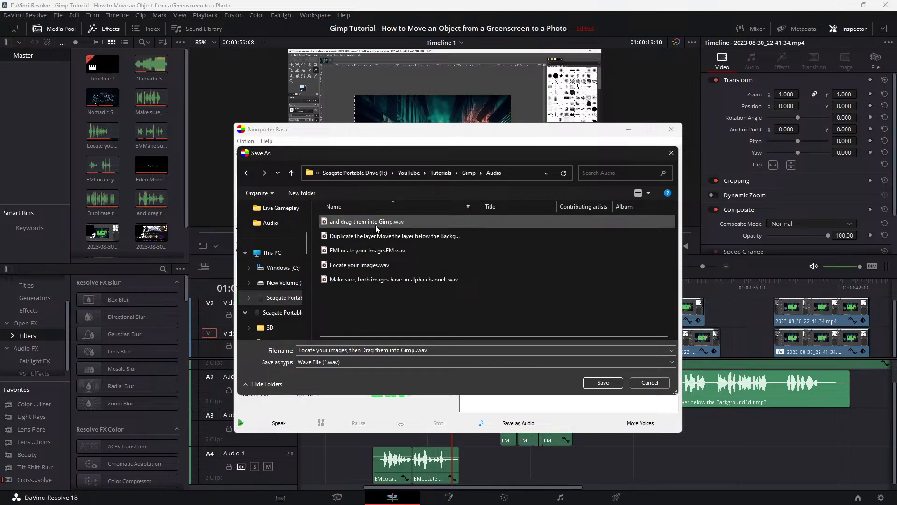
# Name the wave file "Locate your Images - UK.wav", based on the existing file name, and save it
pyautogui.click(375, 266)
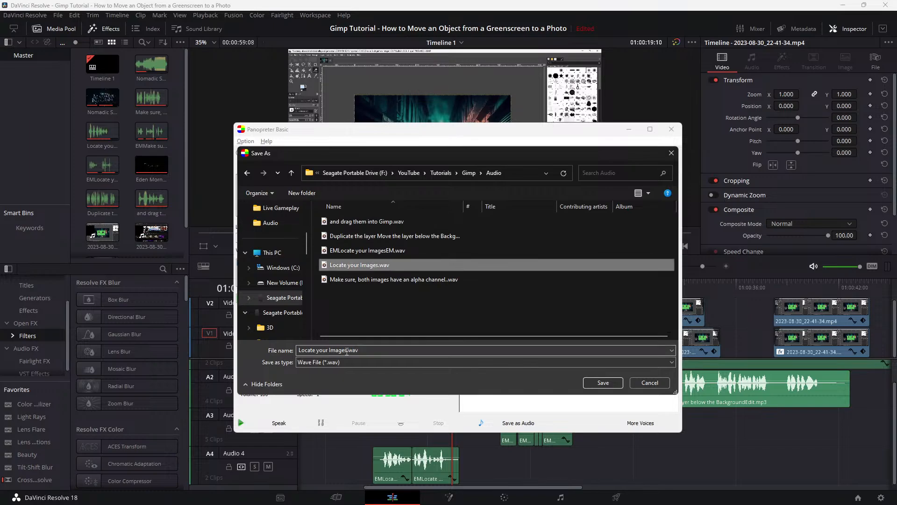
pyautogui.click(346, 351)
pyautogui.click(347, 351)
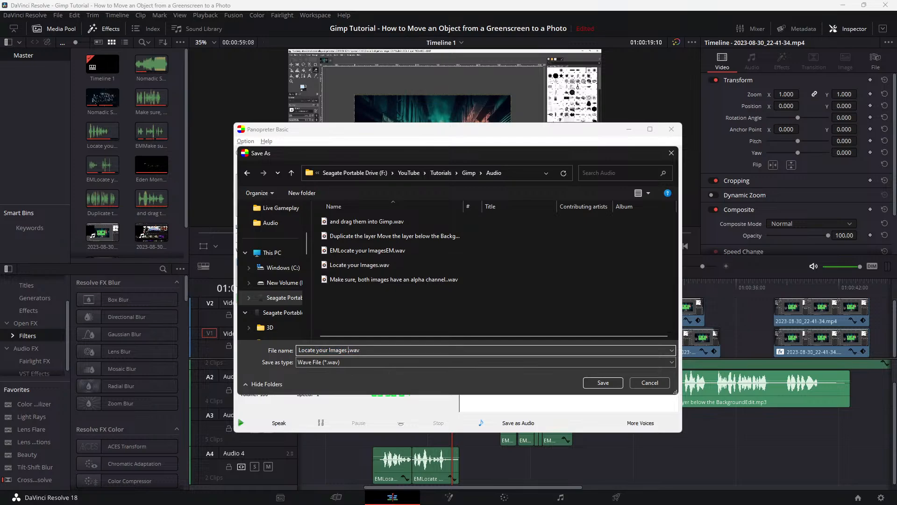
pyautogui.write('- UK')
pyautogui.press('Return')
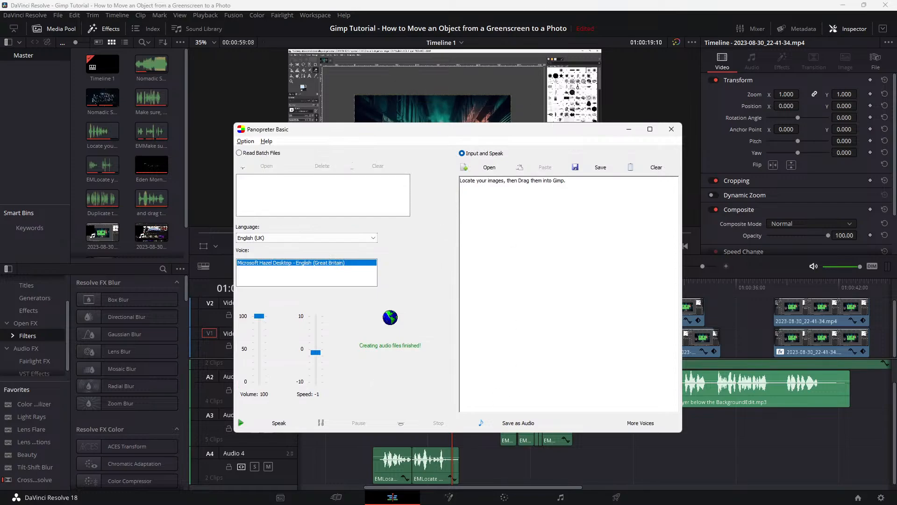
# Switch to Cakewalk, open File Explorer at YouTube > Tutorials > Gimp > Audio on drive F:, and fit the Name column to the full file names
pyautogui.moveTo(489, 504)
pyautogui.click(405, 495)
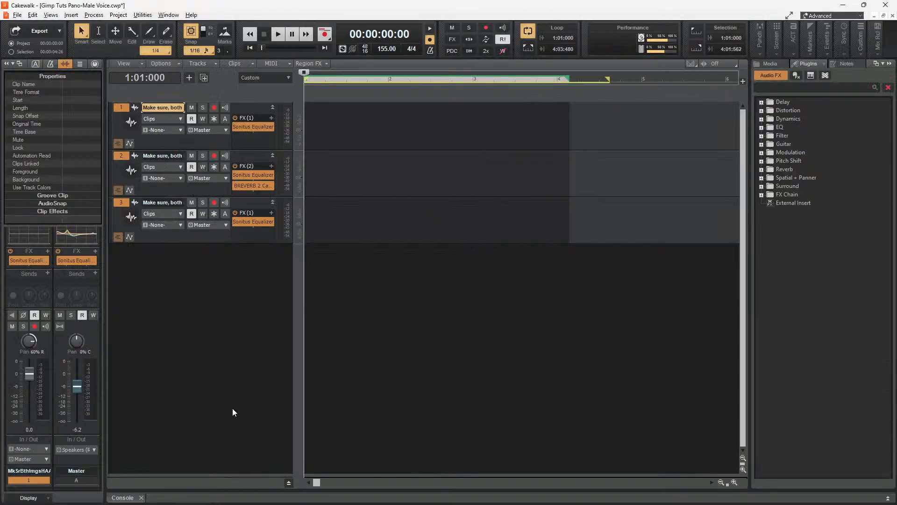
pyautogui.click(160, 498)
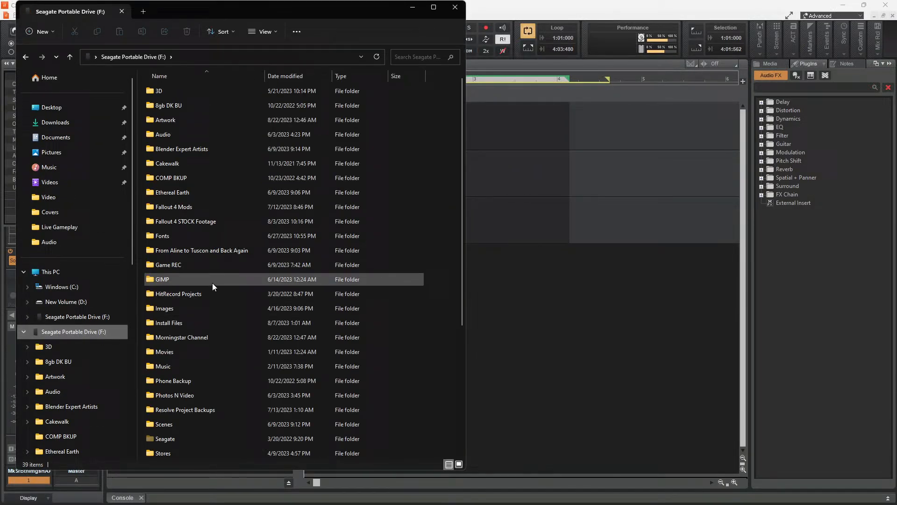
pyautogui.scroll(-5, 187, 387)
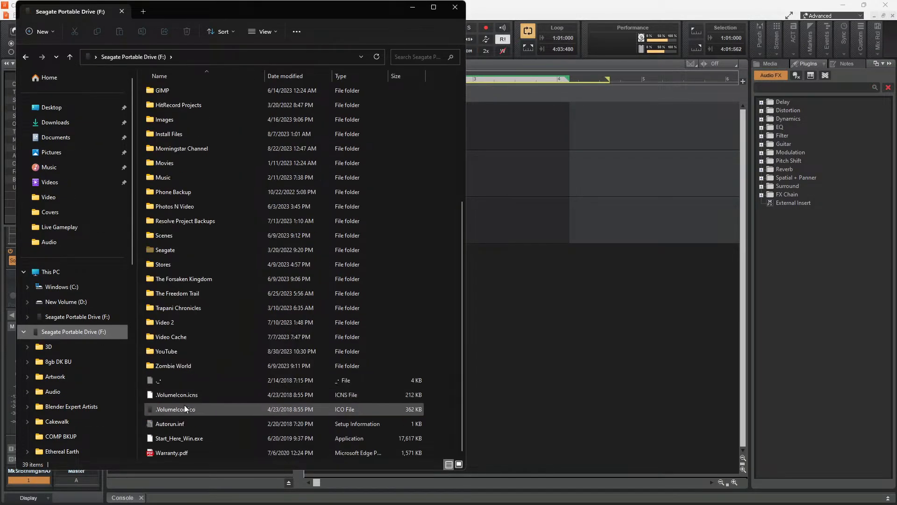
pyautogui.doubleClick(184, 351)
pyautogui.doubleClick(185, 120)
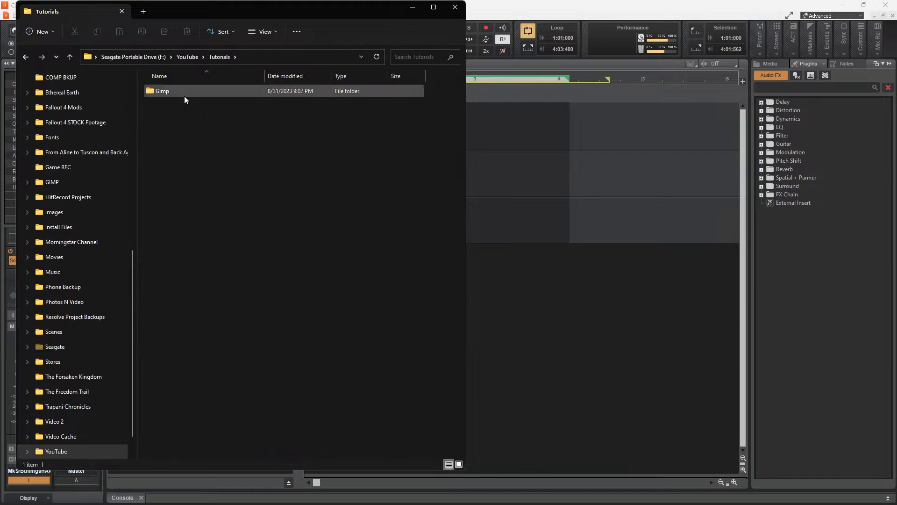
pyautogui.doubleClick(185, 94)
pyautogui.doubleClick(185, 92)
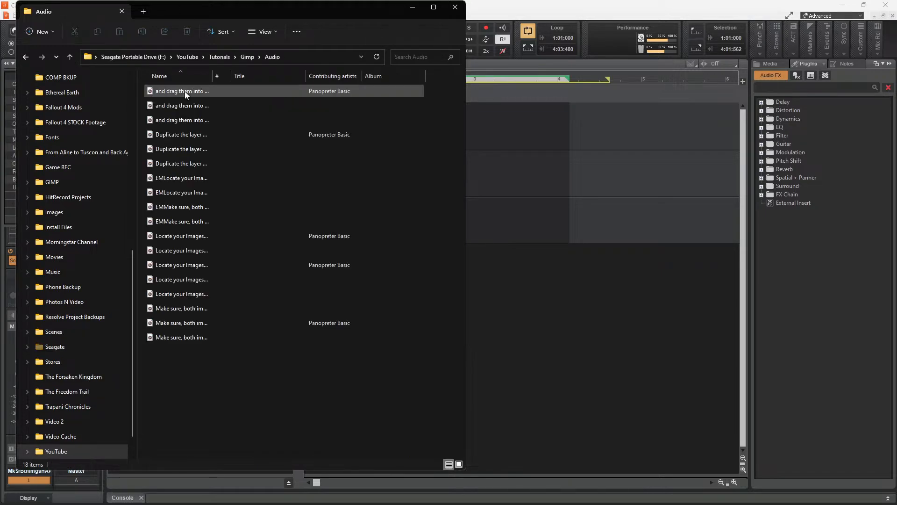
pyautogui.doubleClick(215, 75)
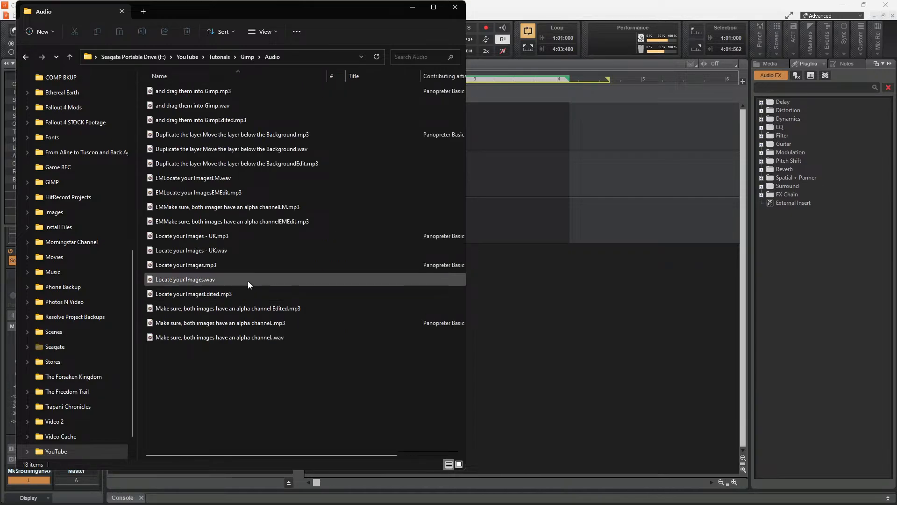
# Import Locate your Images - UK.wav onto track 1 of the Cakewalk project and align the clip to start at 1:01:000
pyautogui.click(244, 252)
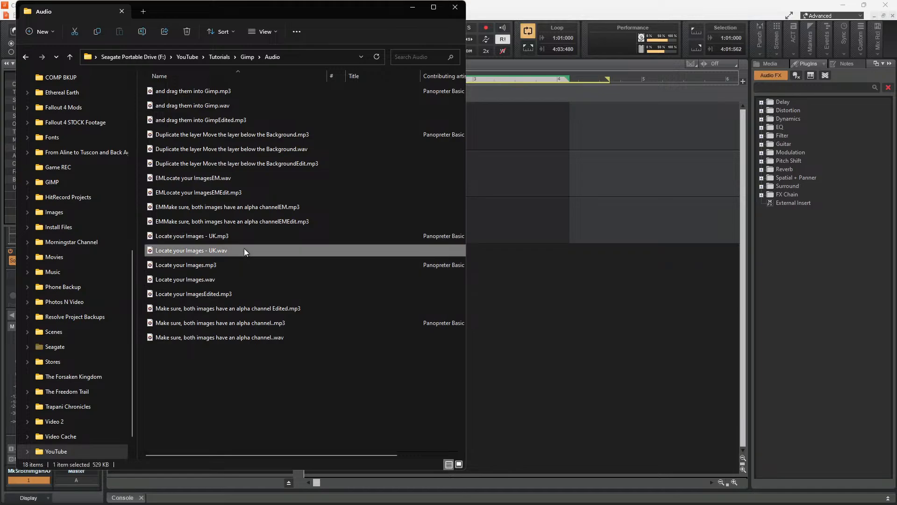
pyautogui.moveTo(244, 248); pyautogui.dragTo(533, 150)
pyautogui.moveTo(576, 130); pyautogui.dragTo(622, 131)
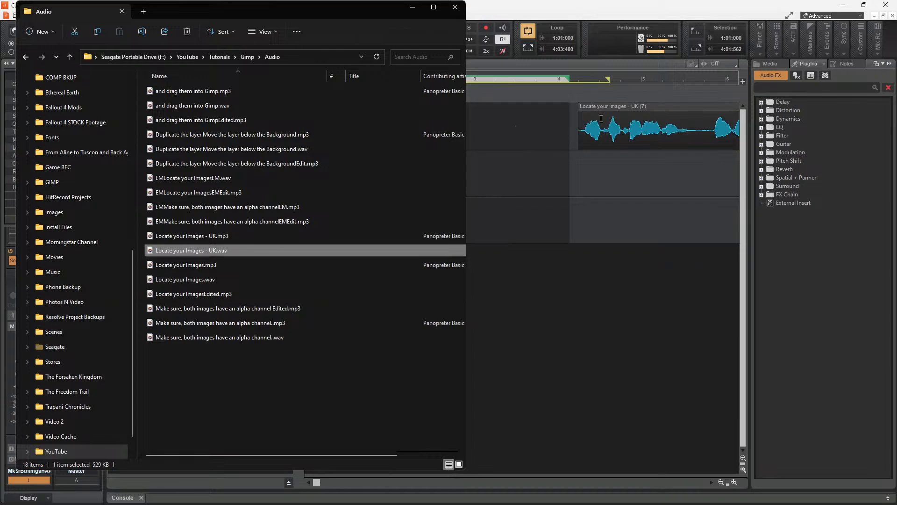
pyautogui.click(405, 8)
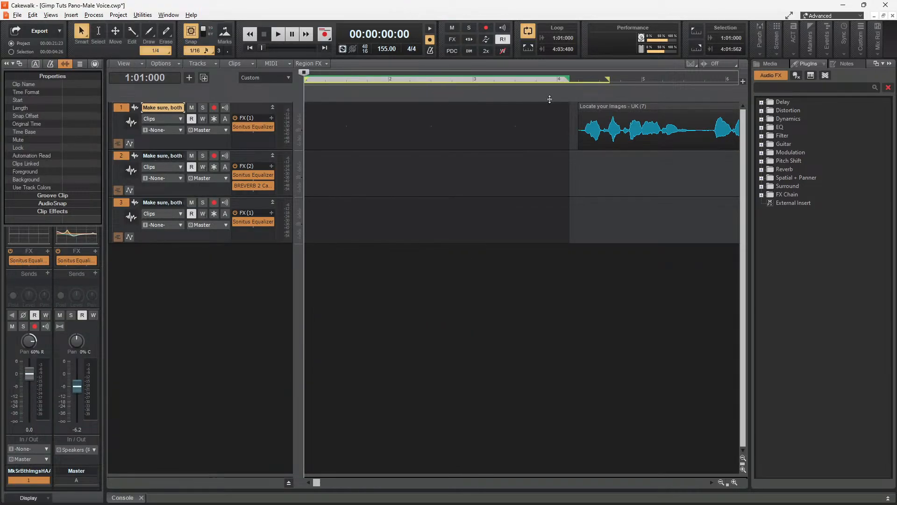
pyautogui.moveTo(615, 117); pyautogui.dragTo(340, 117)
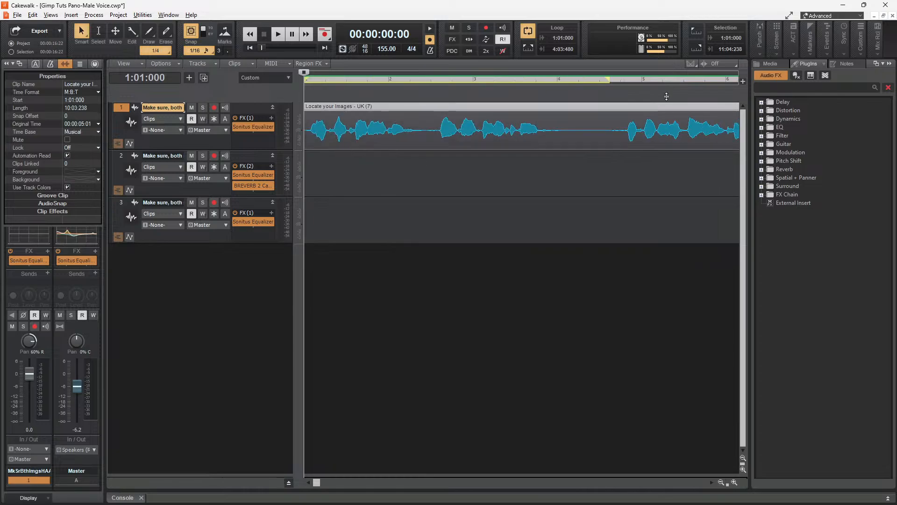
# Extend the loop to 5:04:480 and play the clip from 4:04:480 to check where the second phrase begins
pyautogui.moveTo(609, 79); pyautogui.dragTo(714, 80)
pyautogui.click(633, 78)
pyautogui.press('space')
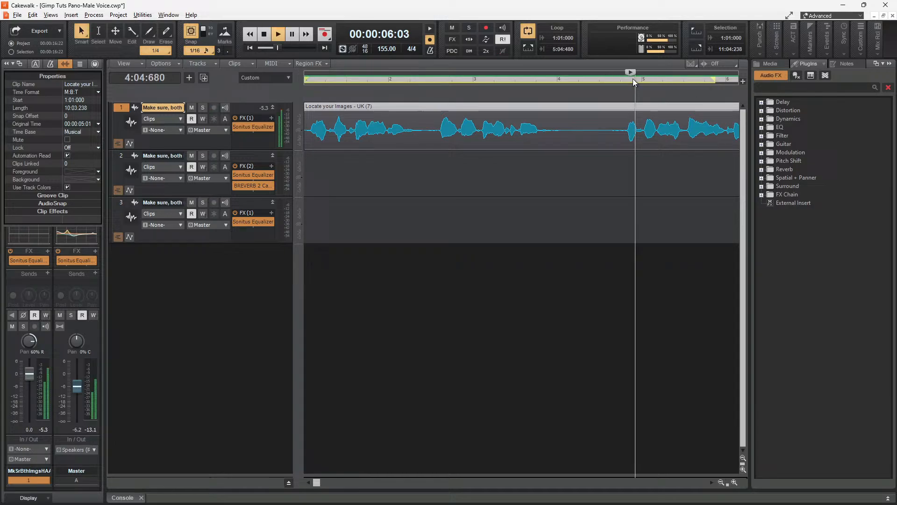
pyautogui.press('space')
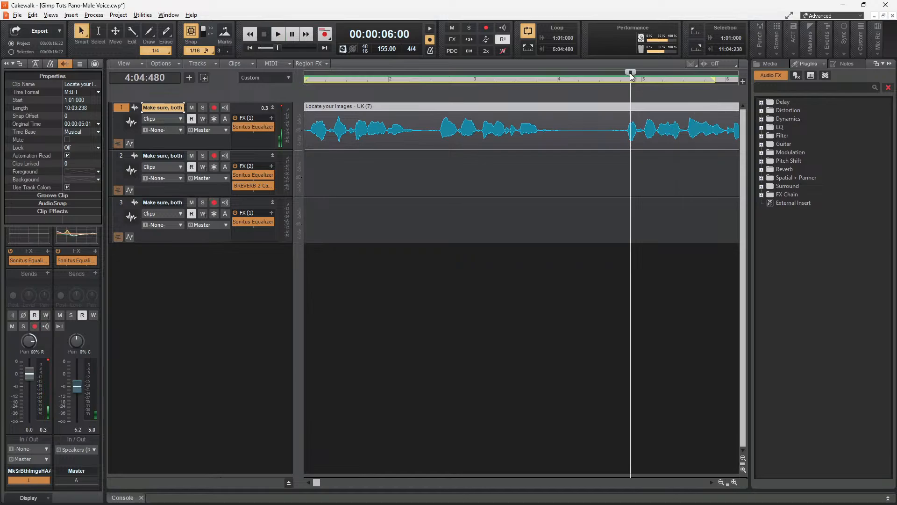
# Split the track 1 clip at 4:03:720, delete the second part, and trim the remaining clip to a length of 3:00:720
pyautogui.moveTo(630, 73); pyautogui.dragTo(616, 73)
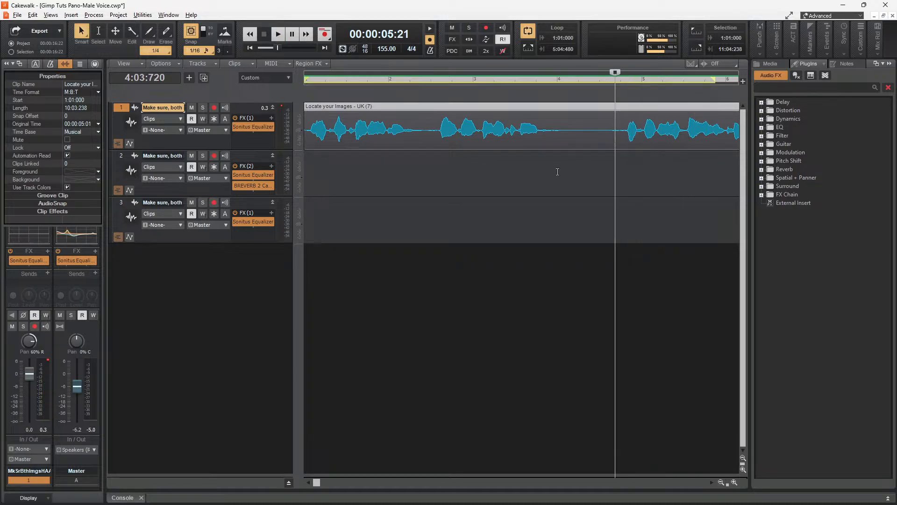
pyautogui.click(617, 123)
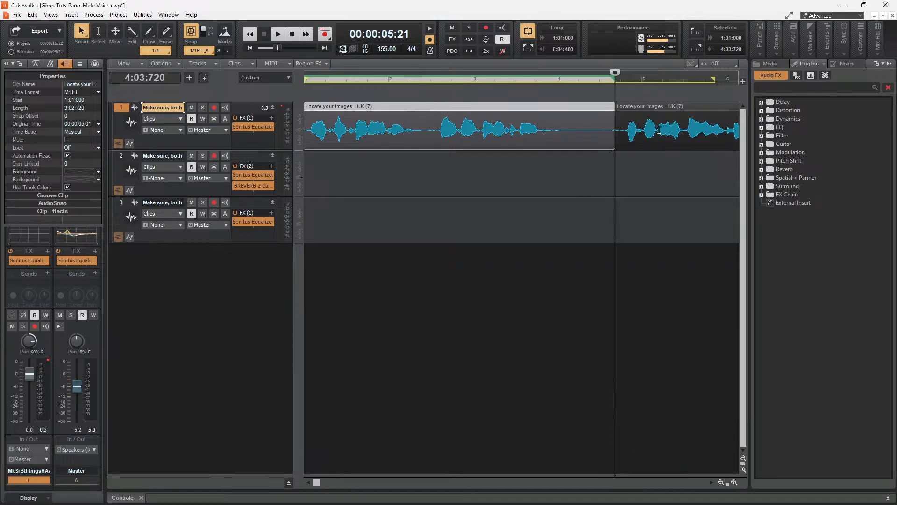
pyautogui.press('Delete')
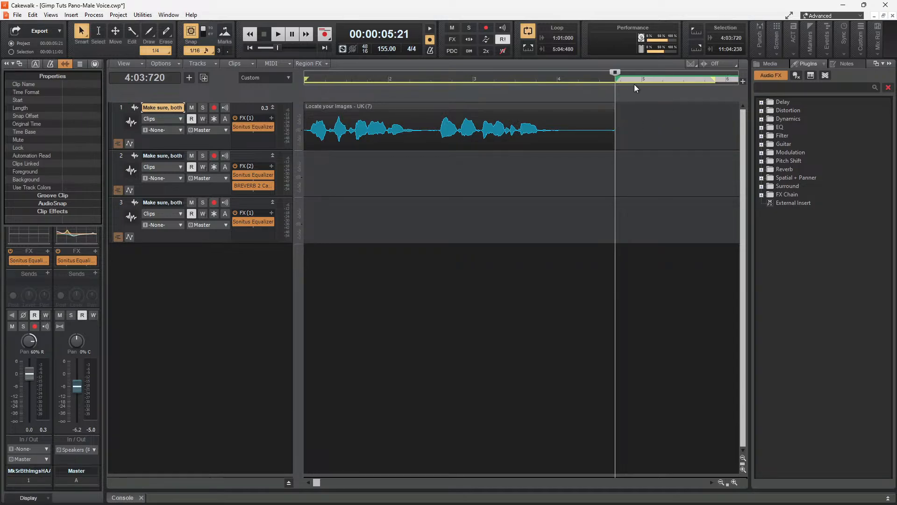
pyautogui.moveTo(616, 112); pyautogui.dragTo(573, 112)
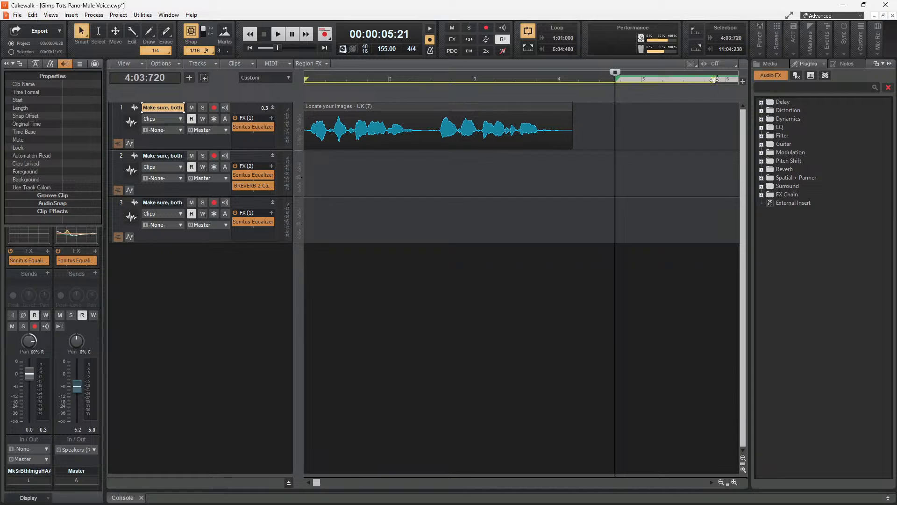
# Shorten the loop to end at 4:02:480, select the trimmed clip, and play it from the start
pyautogui.moveTo(714, 81); pyautogui.dragTo(650, 82)
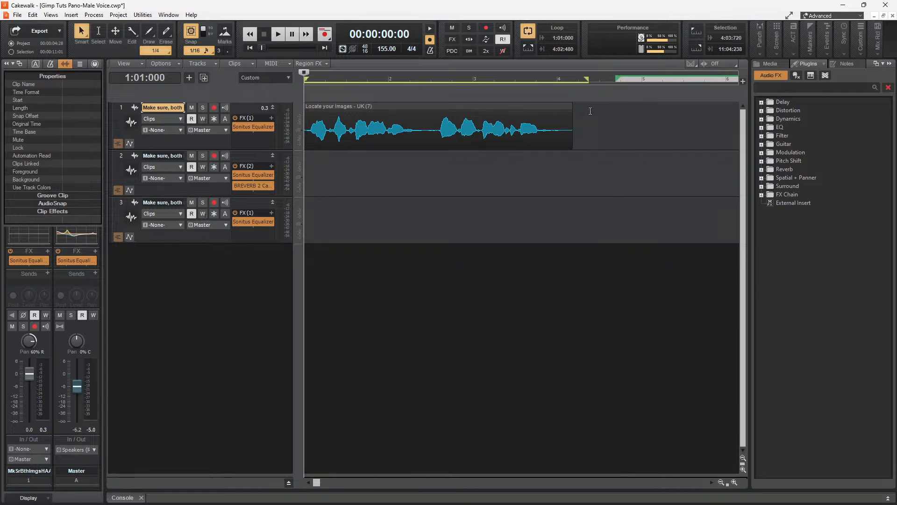
pyautogui.moveTo(589, 110); pyautogui.dragTo(237, 260)
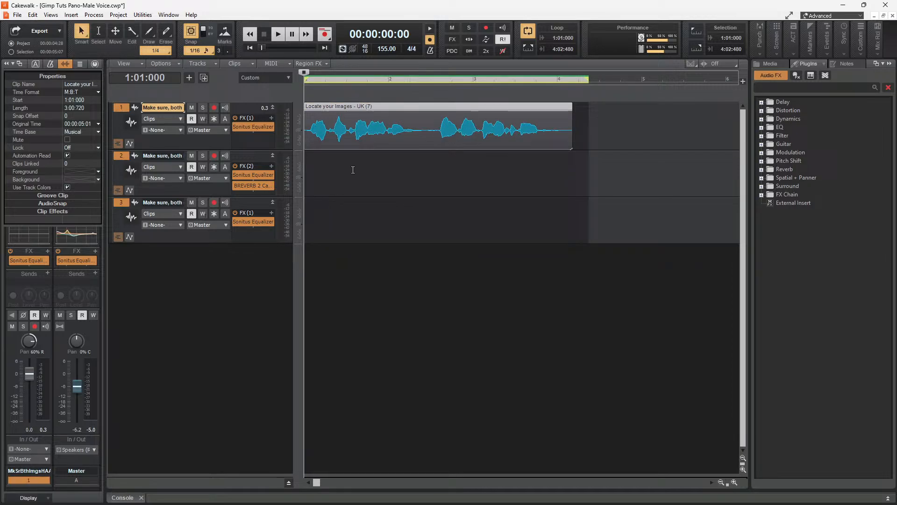
pyautogui.press('space')
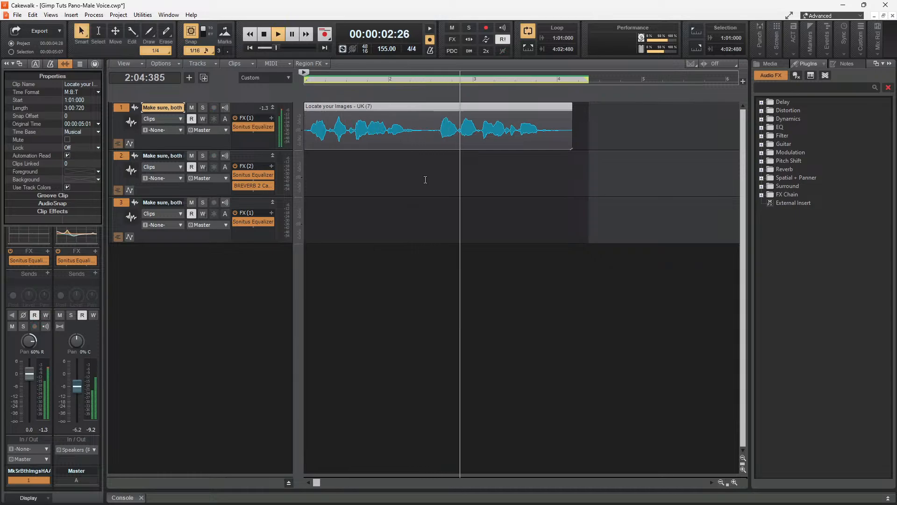
pyautogui.press('space')
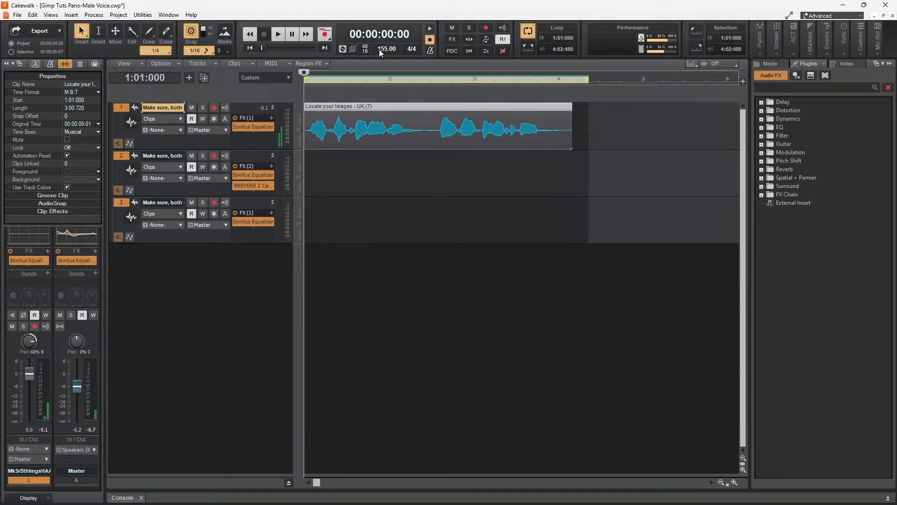
# Set the project tempo to 400 and play the clip from the start
pyautogui.doubleClick(383, 49)
pyautogui.write('40')
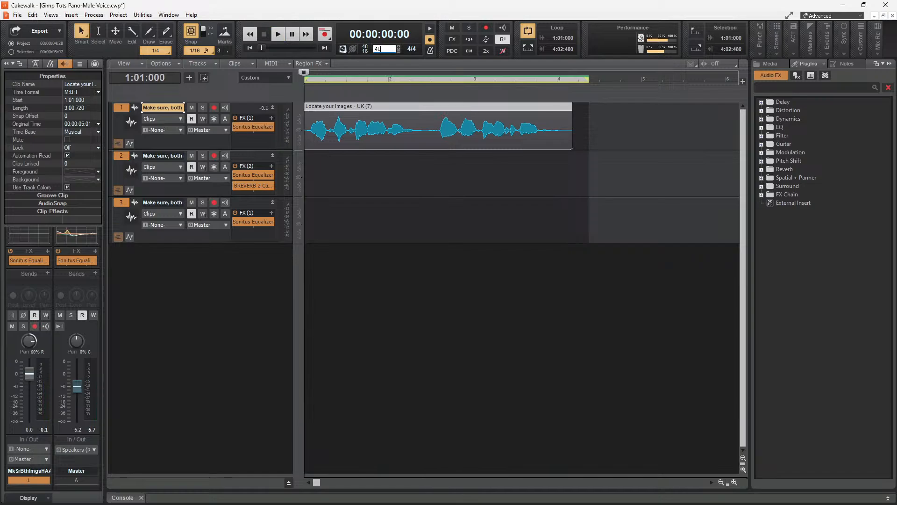
pyautogui.write('0')
pyautogui.press('Return')
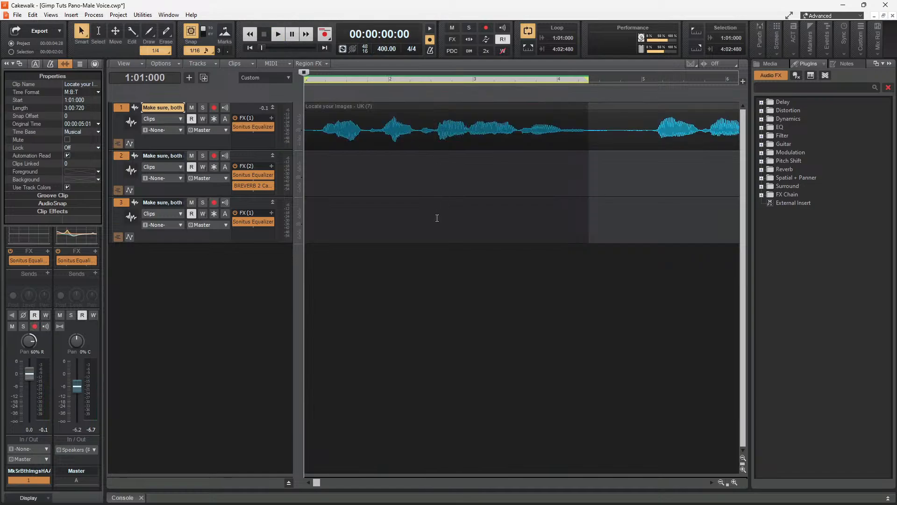
pyautogui.press('space')
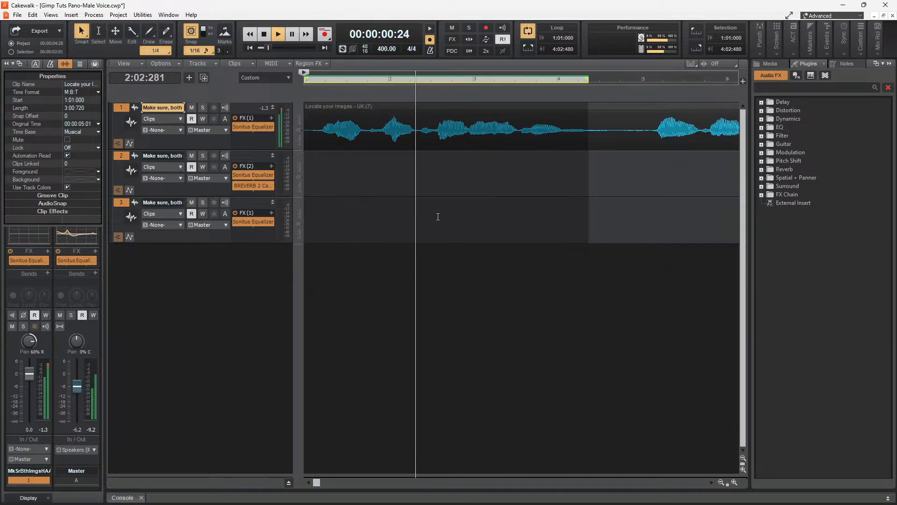
pyautogui.press('space')
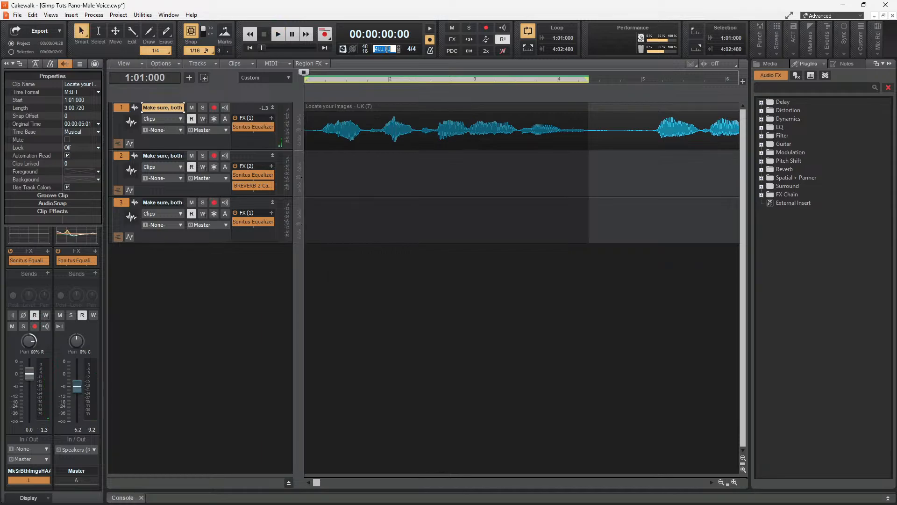
# Set the project tempo to 100 and play the clip from the start
pyautogui.write('100')
pyautogui.press('Return')
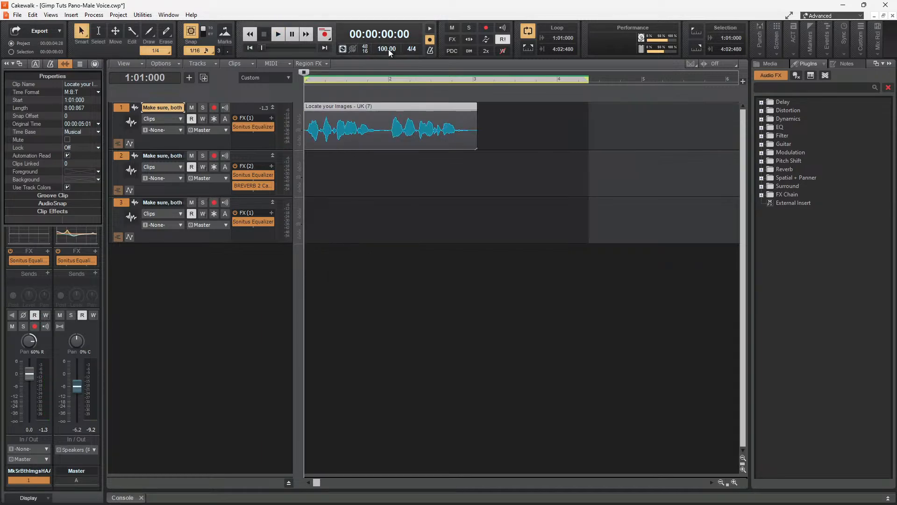
pyautogui.press('space')
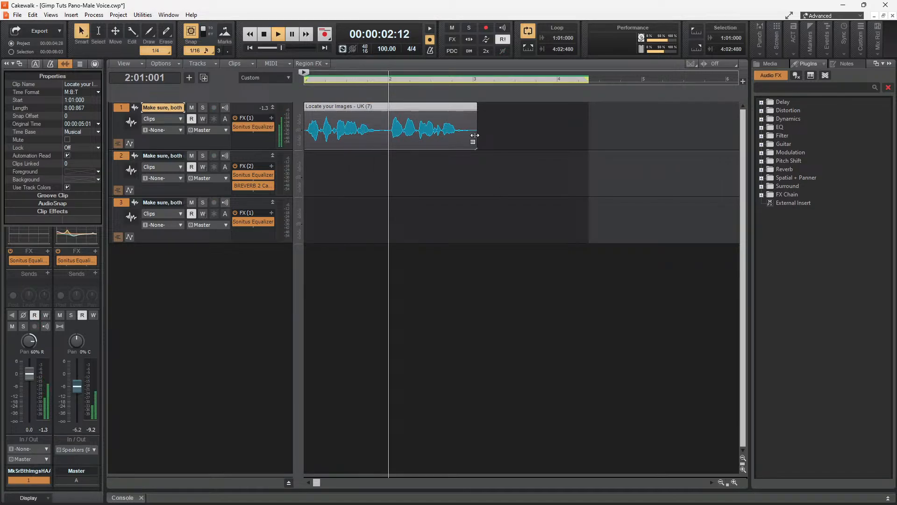
# Set the project tempo to 120, play the clip briefly from the start, and stop playback
pyautogui.click(383, 49)
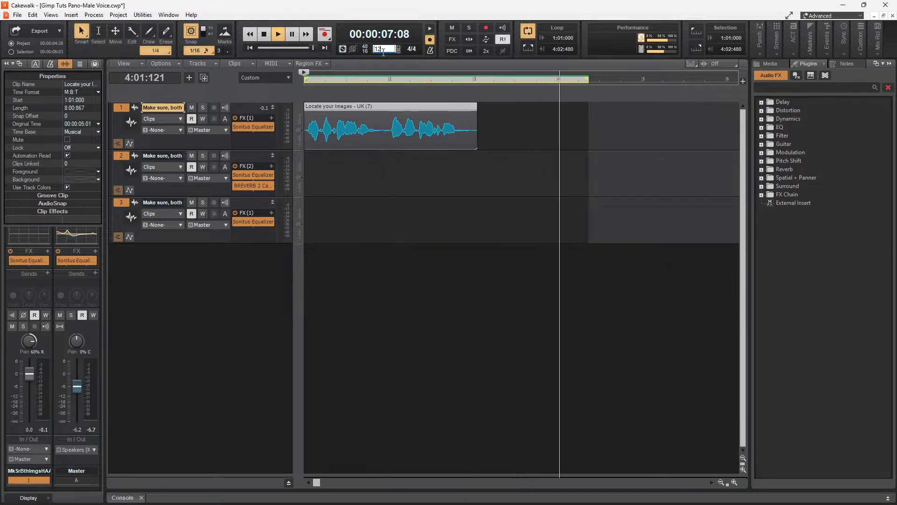
pyautogui.write('120')
pyautogui.press('Return')
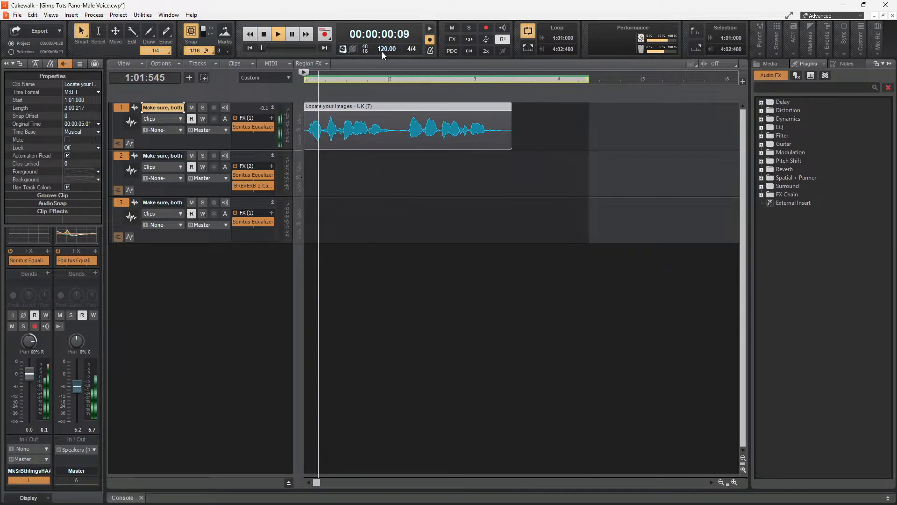
pyautogui.press('space')
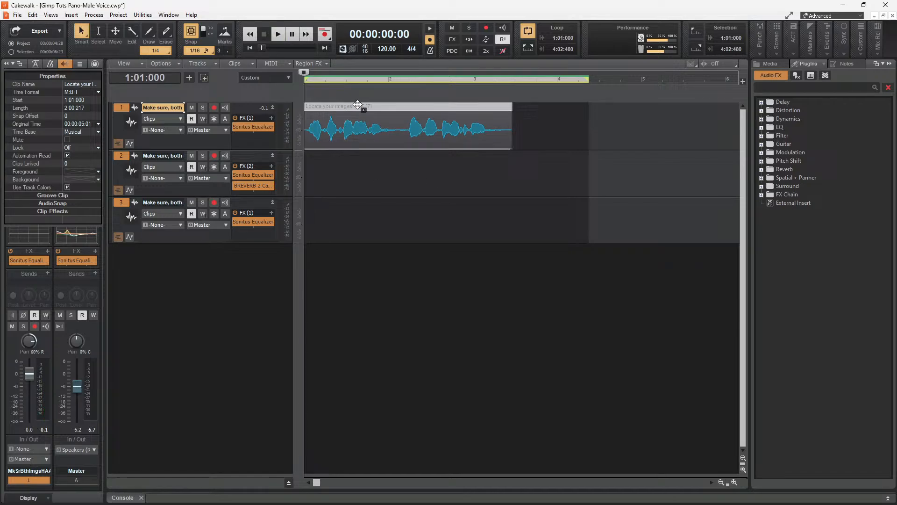
# Copy the track 1 clip onto tracks 2 and 3, and offset the track 2 copy to start at 1:01:022, checking it by playback
pyautogui.moveTo(357, 145); pyautogui.dragTo(356, 155)
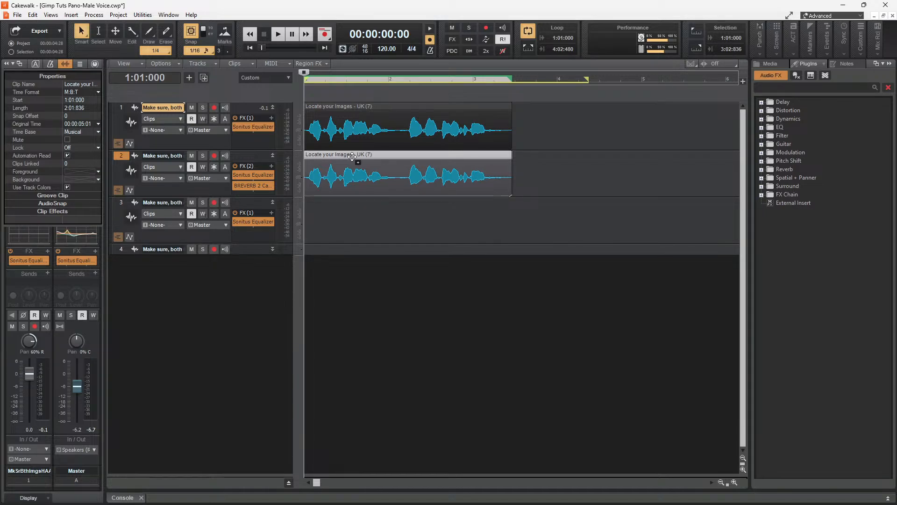
pyautogui.moveTo(352, 157); pyautogui.dragTo(352, 211)
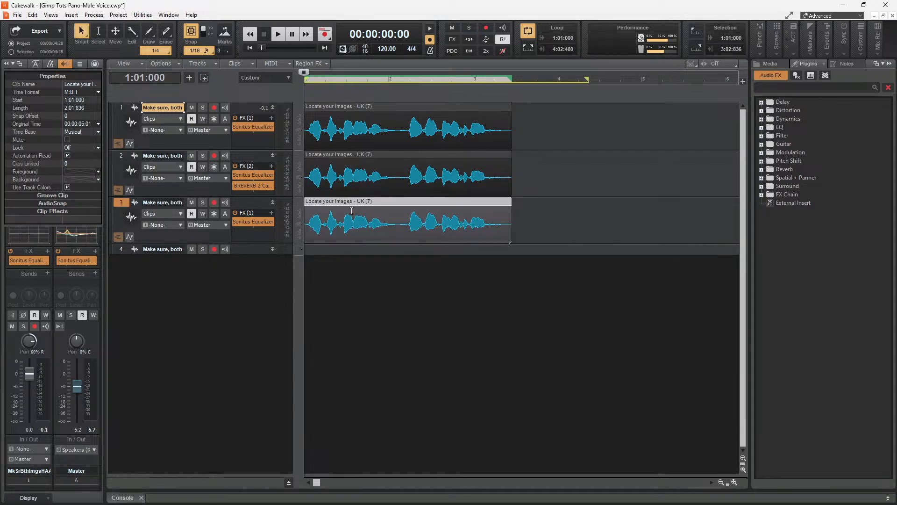
pyautogui.scroll(6, 316, 182)
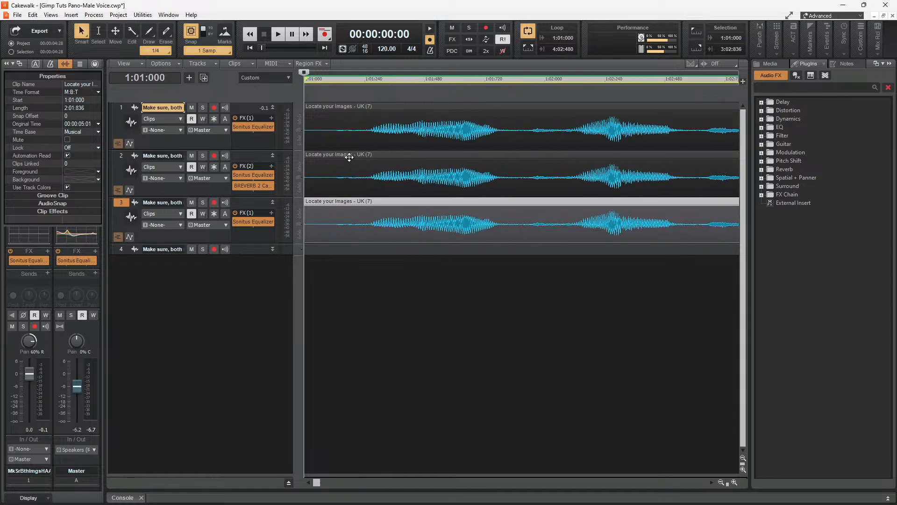
pyautogui.moveTo(349, 158); pyautogui.dragTo(355, 158)
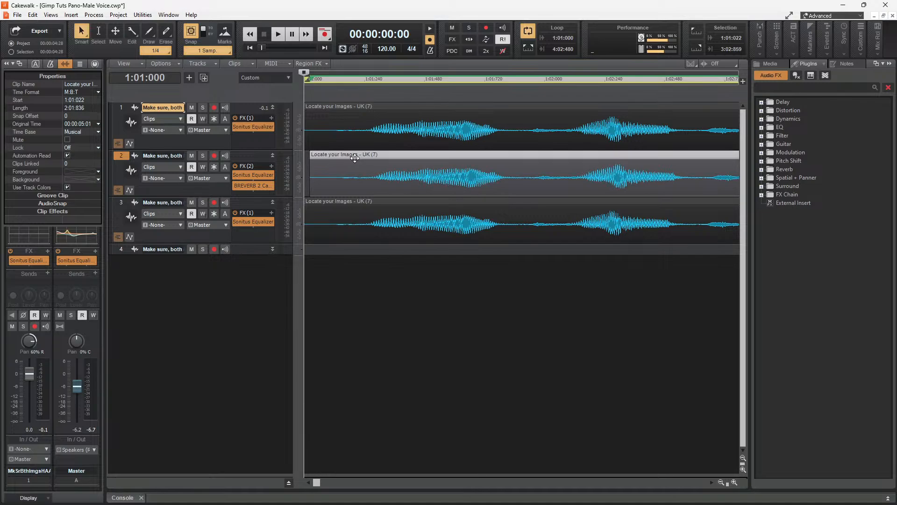
pyautogui.press('space')
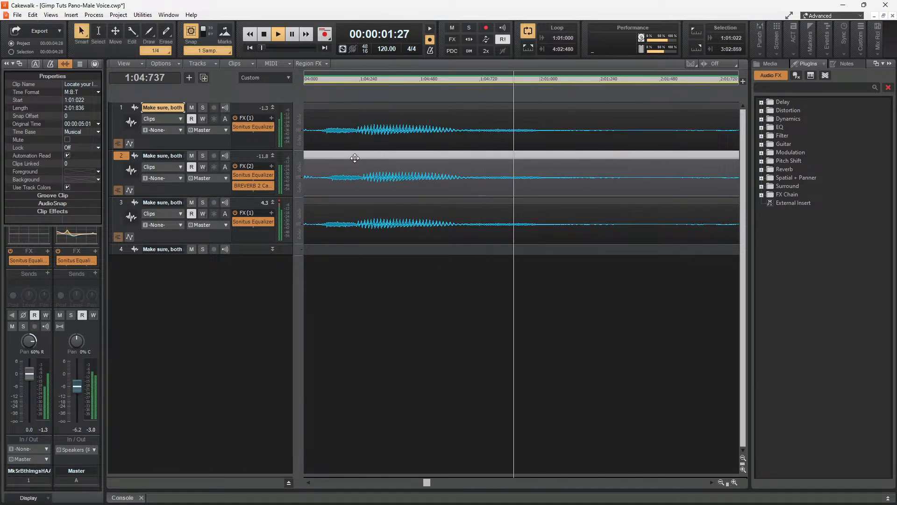
pyautogui.press('space')
pyautogui.press('super')
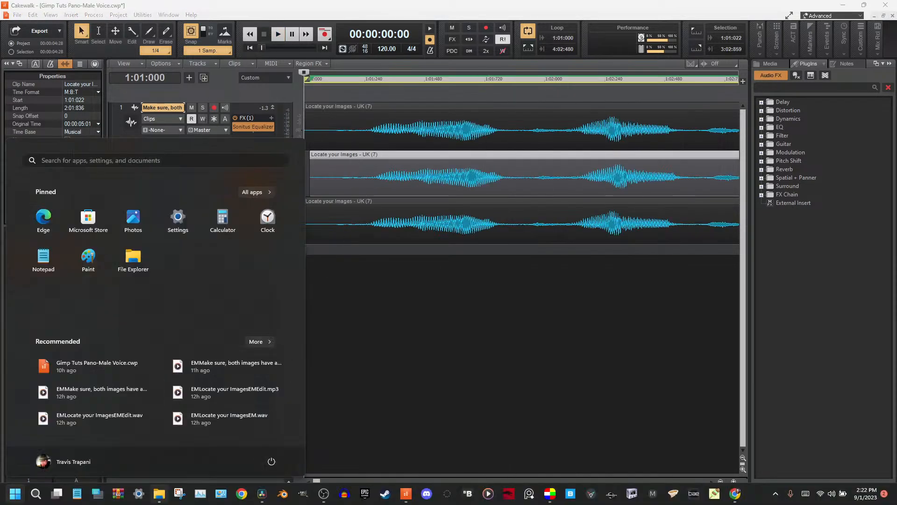
pyautogui.moveTo(156, 496)
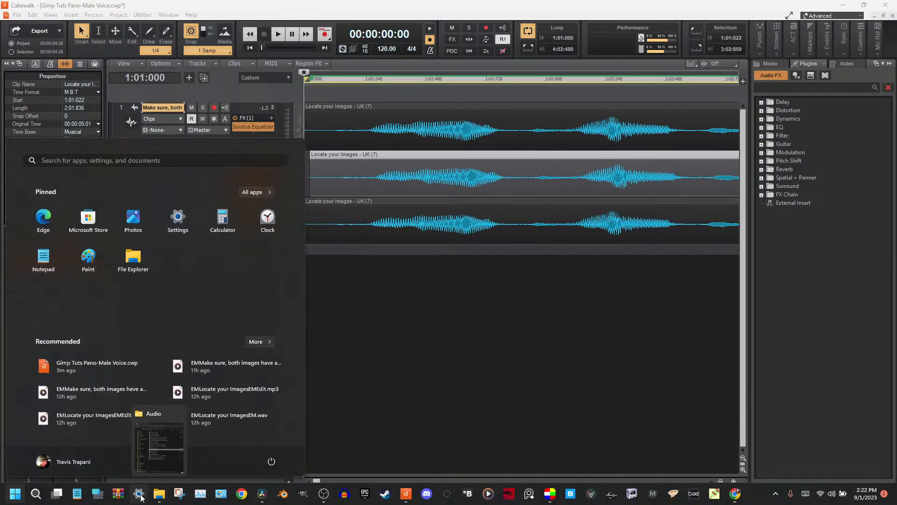
pyautogui.click(139, 494)
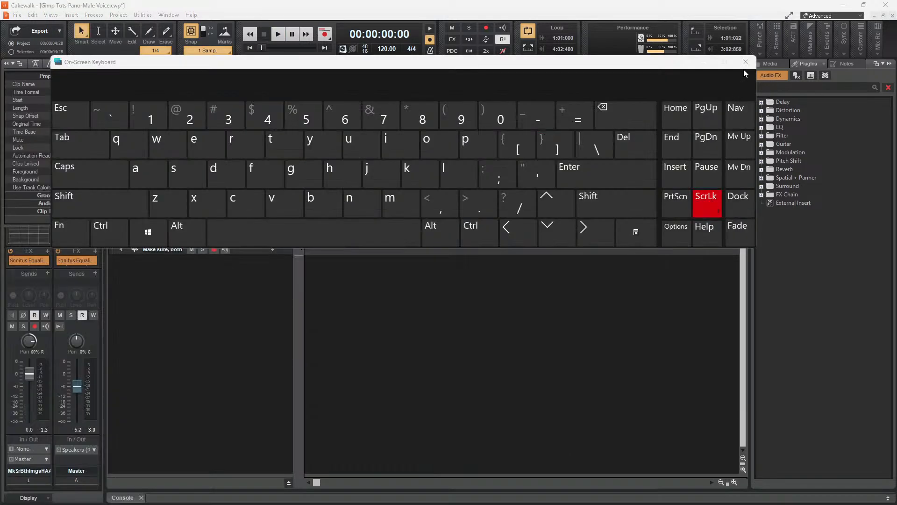
pyautogui.click(745, 58)
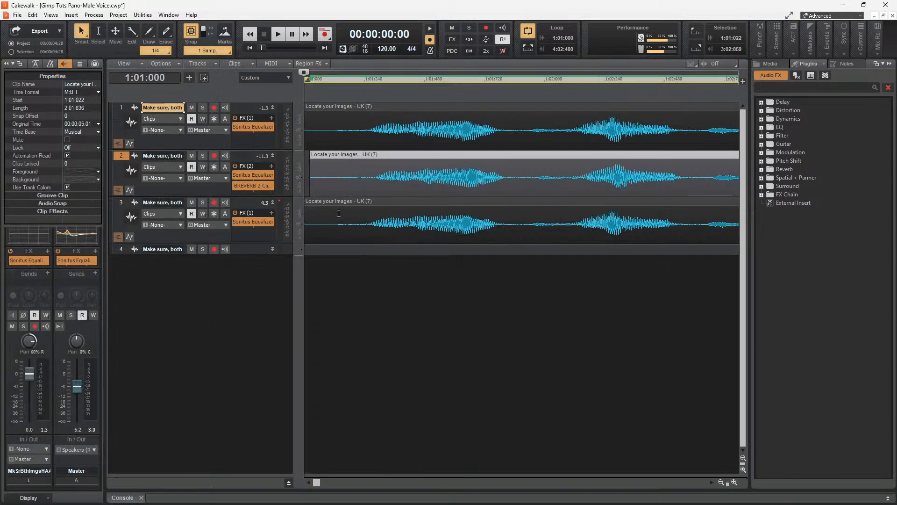
# Play the three layered clips and raise the wet level of track 2's BREVERB 2 reverb to -7.8 dB
pyautogui.press('space')
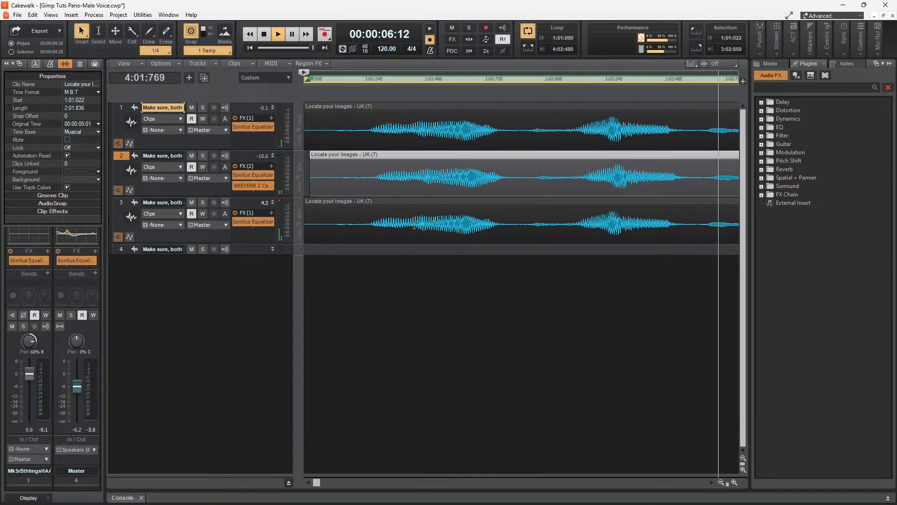
pyautogui.press('space')
pyautogui.click(257, 186)
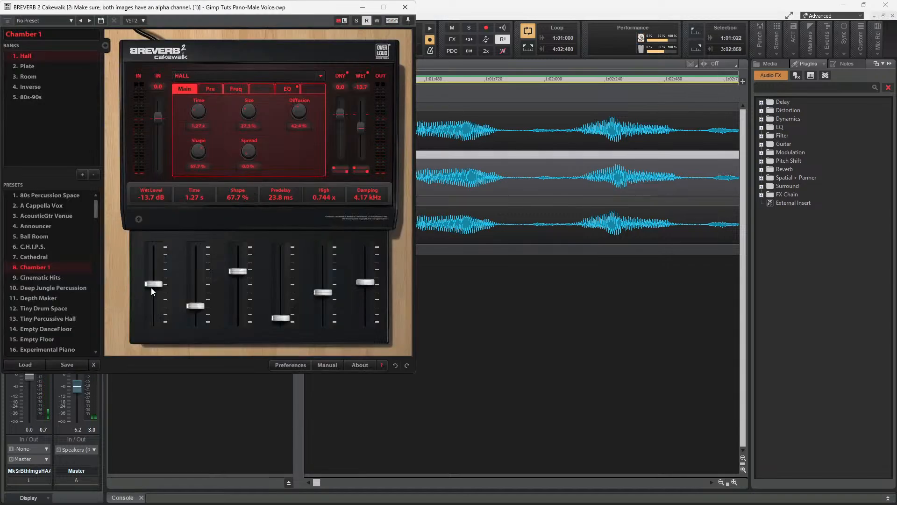
pyautogui.moveTo(155, 285); pyautogui.dragTo(156, 279)
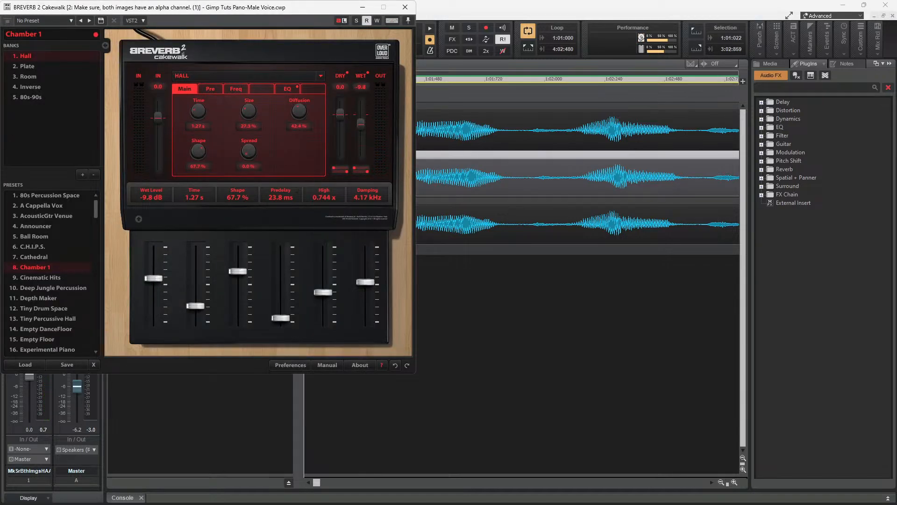
pyautogui.press('space')
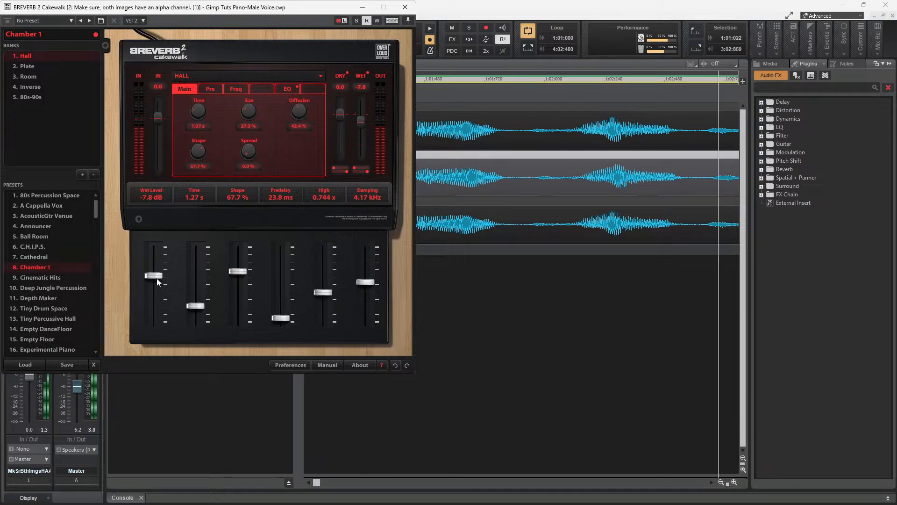
pyautogui.moveTo(156, 279); pyautogui.dragTo(158, 276)
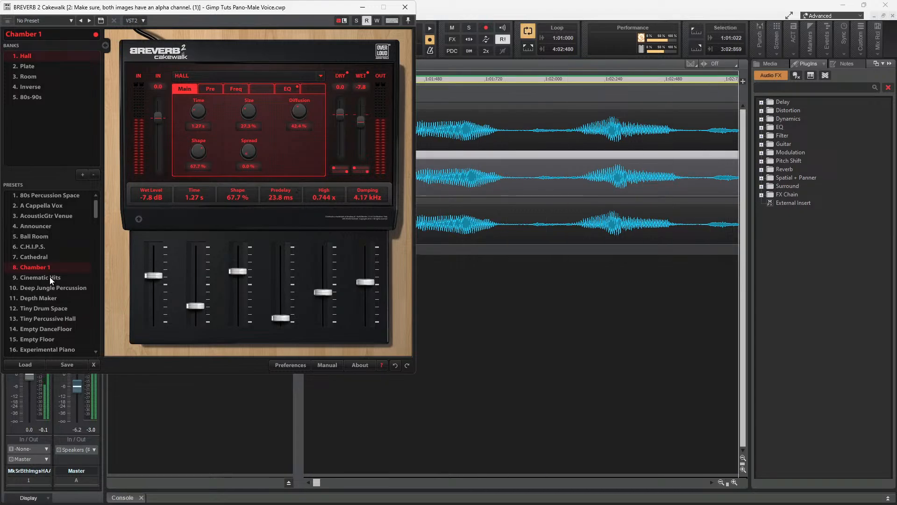
pyautogui.click(405, 7)
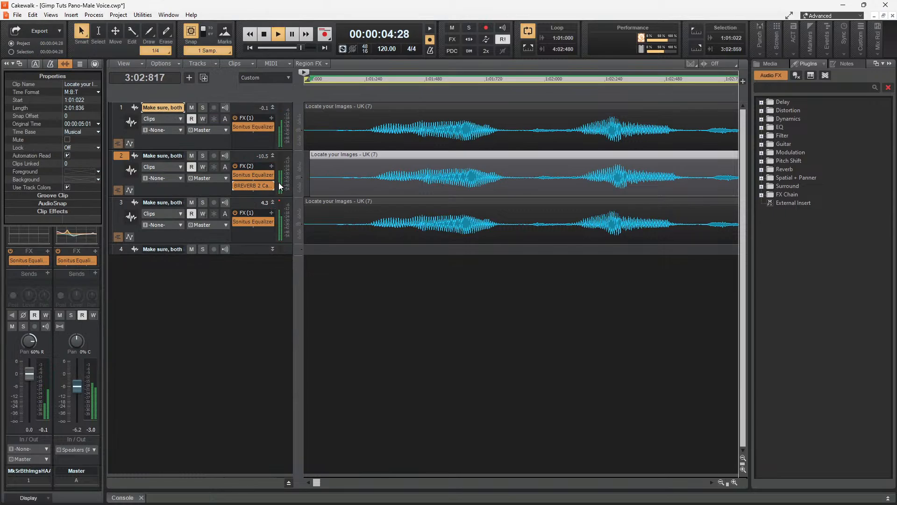
# Insert the TH3 guitar effect on the Master bus
pyautogui.rightClick(94, 250)
pyautogui.moveTo(140, 158)
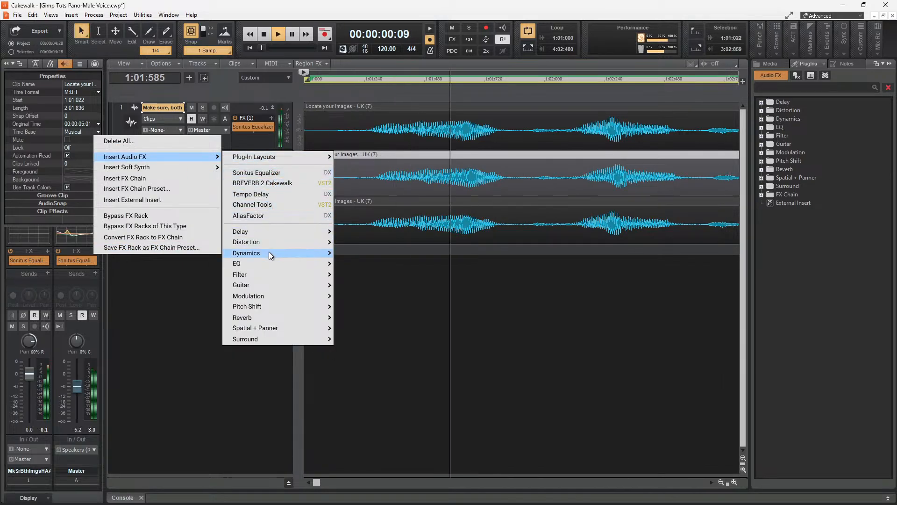
pyautogui.moveTo(323, 285)
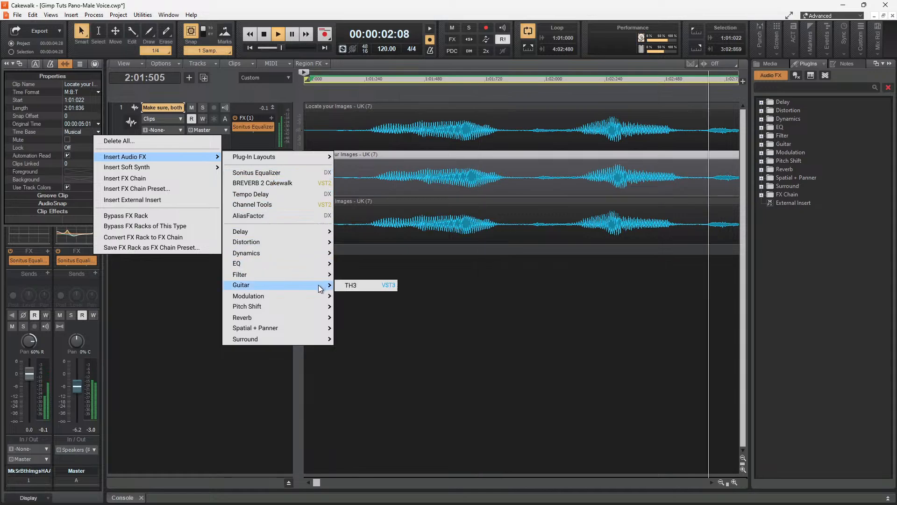
pyautogui.click(360, 284)
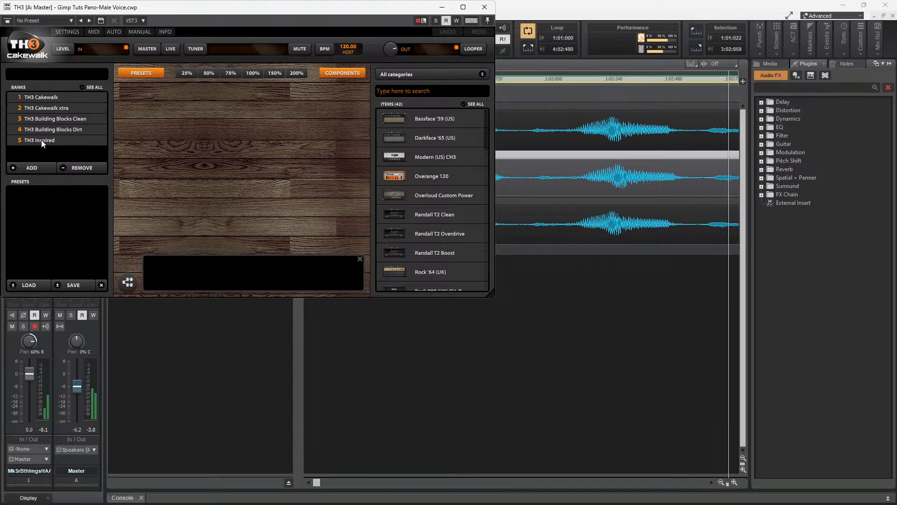
# Audition the TH3 Cakewalk presets THe Lead, Rich Tone, and Hall of fame, THD Funk
pyautogui.click(66, 226)
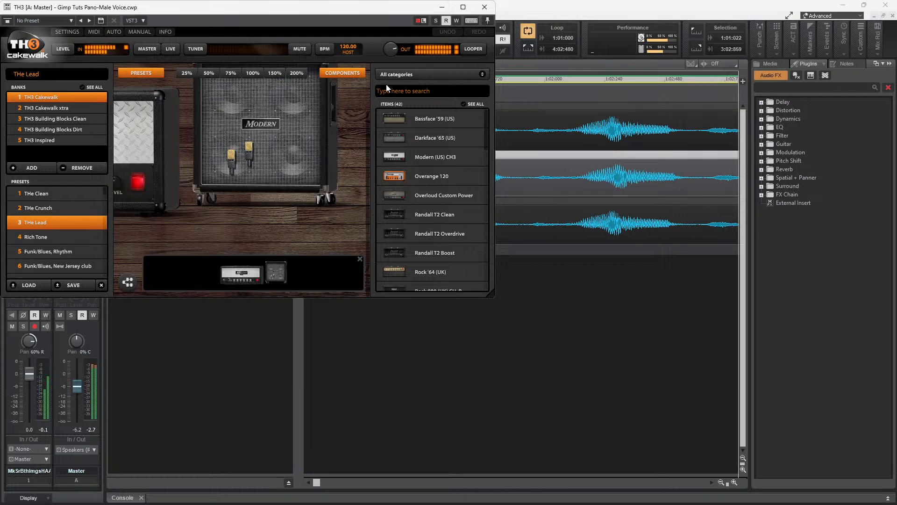
pyautogui.click(51, 237)
pyautogui.scroll(-5, 52, 264)
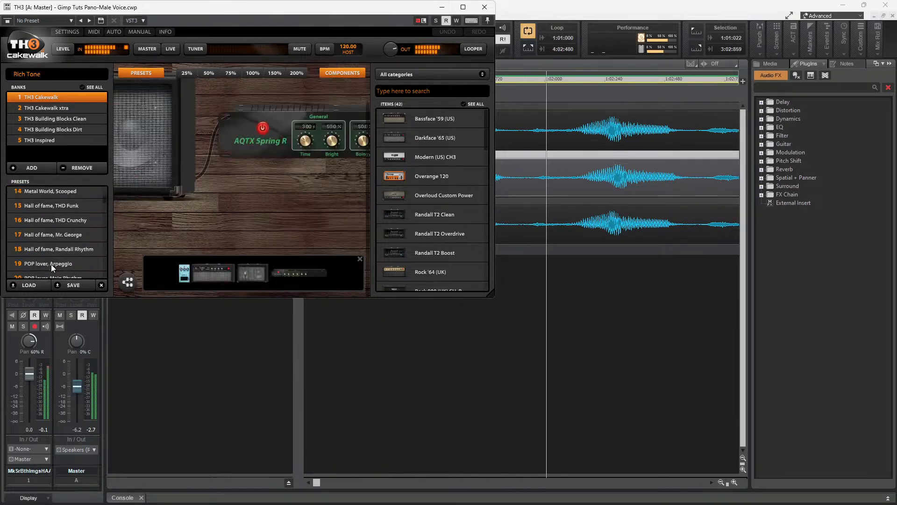
pyautogui.scroll(1, 51, 265)
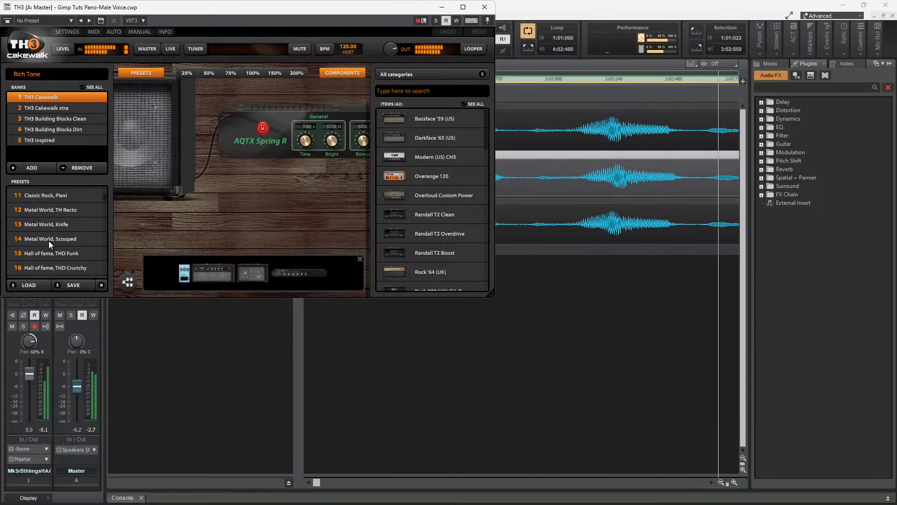
pyautogui.click(57, 256)
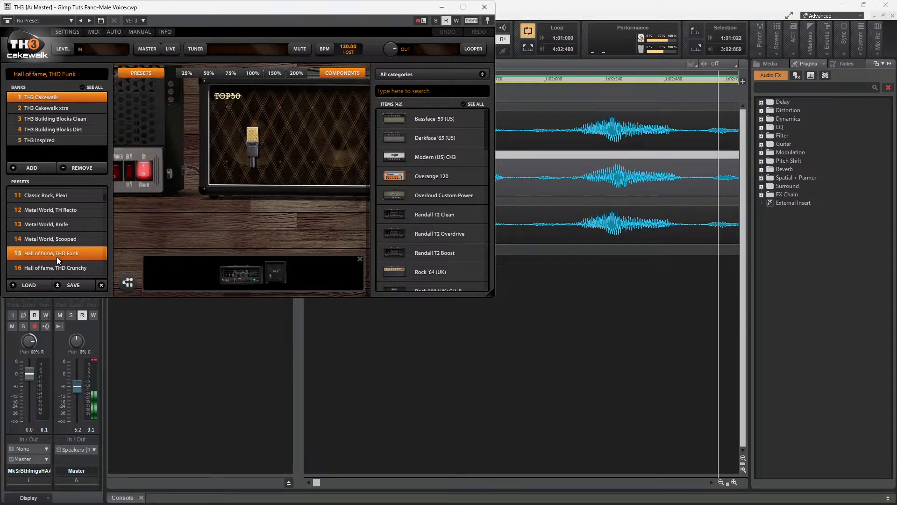
# Load the POP lover, Atmosphere preset in TH3 and restart playback to hear it
pyautogui.scroll(-2, 51, 262)
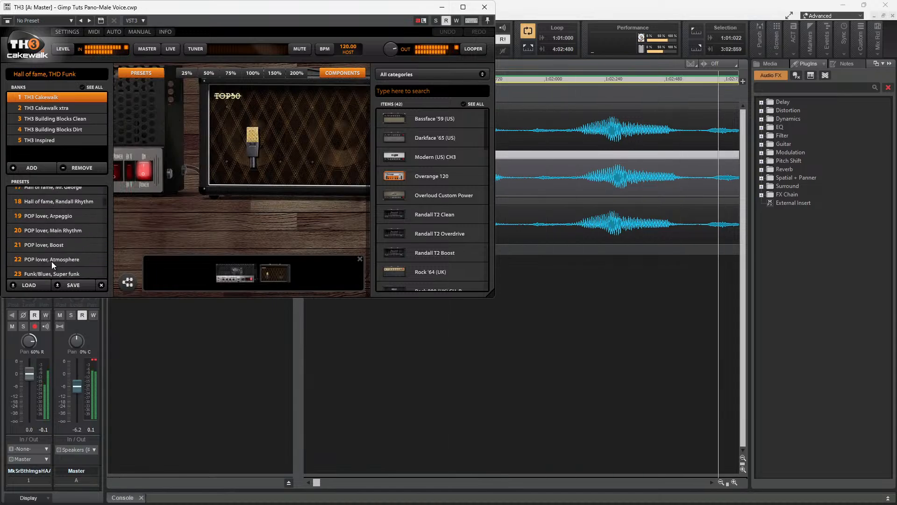
pyautogui.click(51, 260)
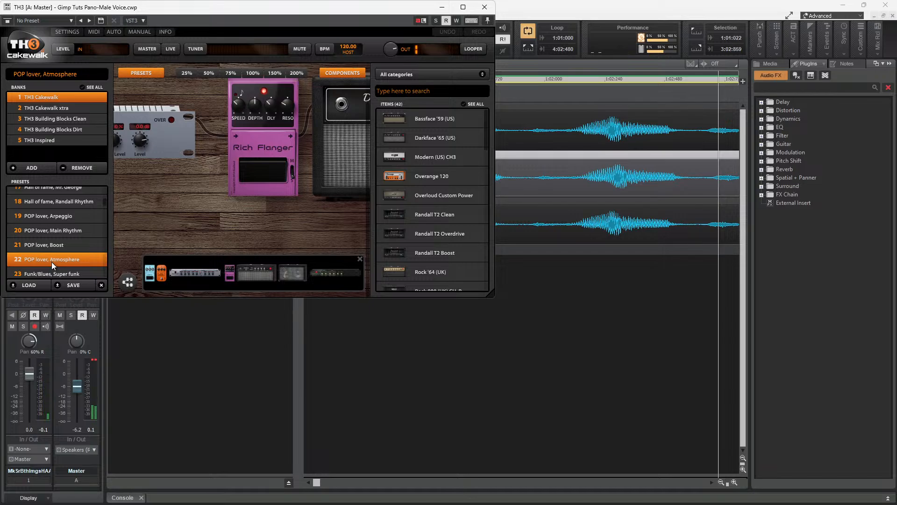
pyautogui.press('space')
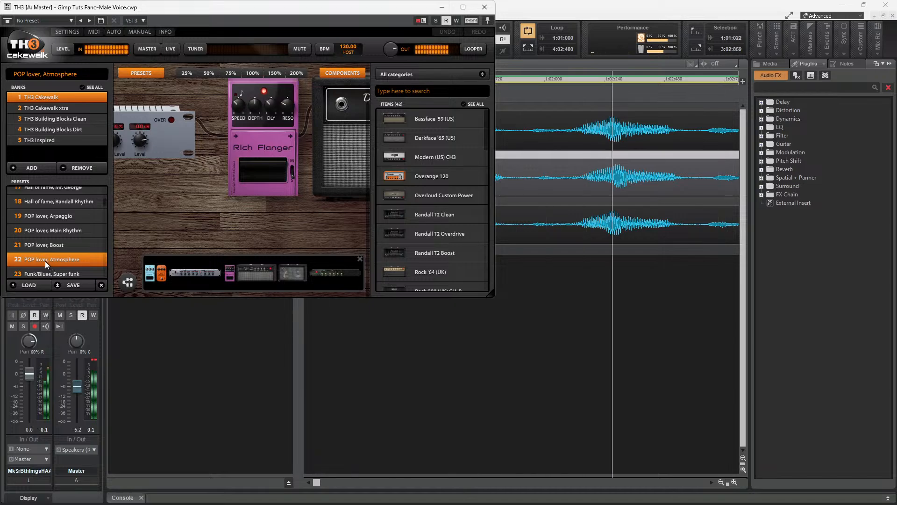
pyautogui.press('space')
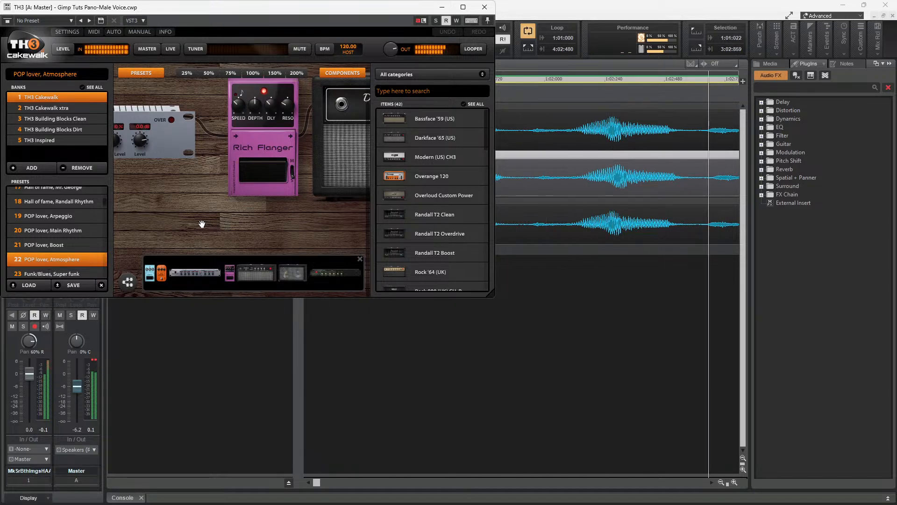
# Look through the POP lover, Atmosphere effects chain and set the amplifier's Volume to 3.28
pyautogui.moveTo(331, 222); pyautogui.dragTo(267, 205)
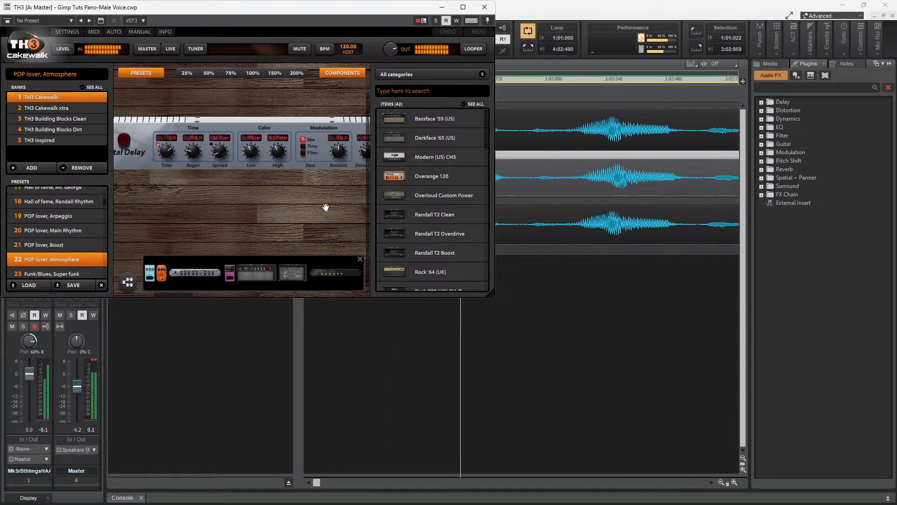
pyautogui.moveTo(325, 207); pyautogui.dragTo(224, 213)
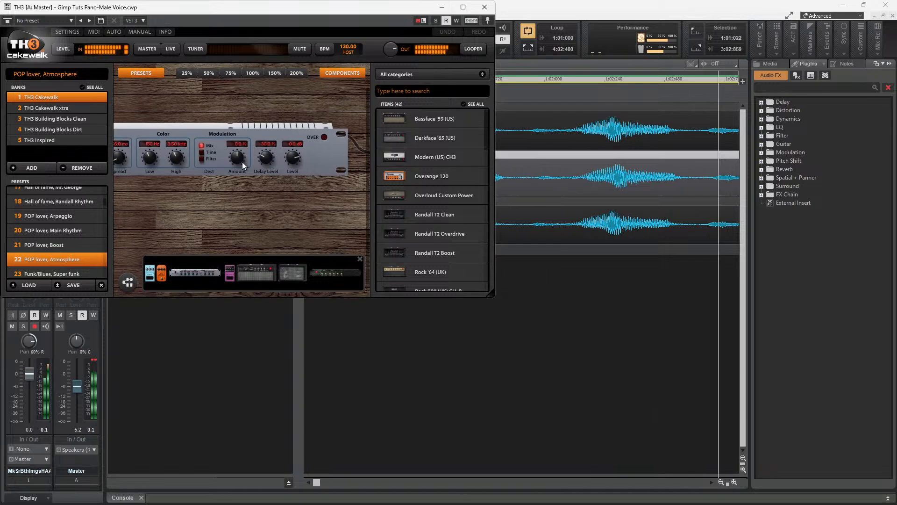
pyautogui.moveTo(161, 195); pyautogui.dragTo(401, 195)
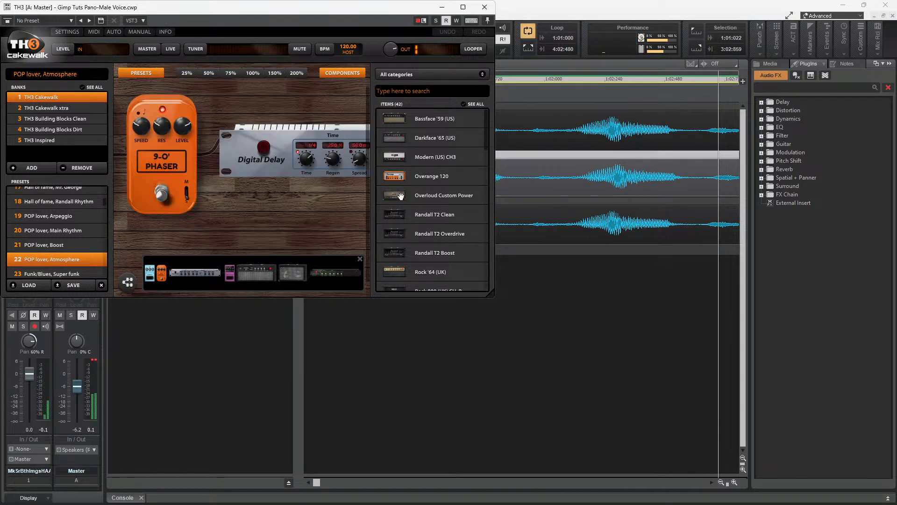
pyautogui.moveTo(221, 215); pyautogui.dragTo(327, 206)
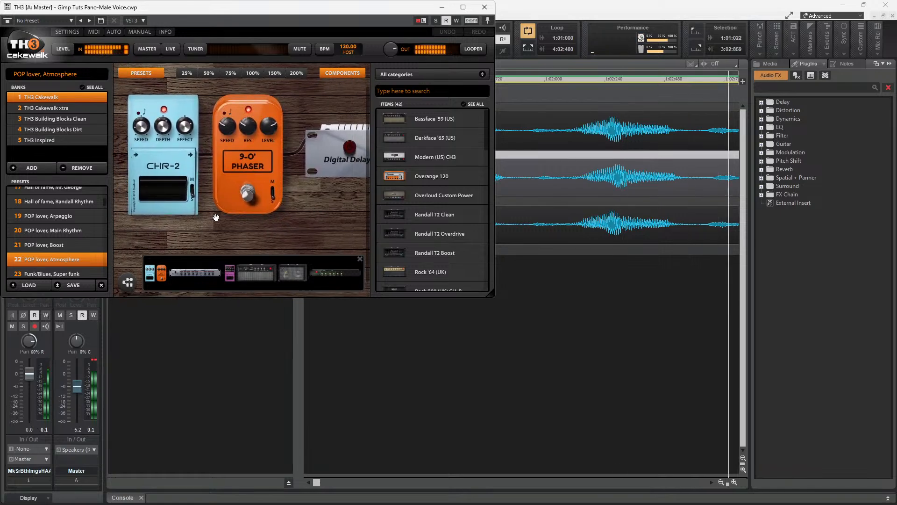
pyautogui.moveTo(214, 216); pyautogui.dragTo(132, 196)
pyautogui.moveTo(310, 226); pyautogui.dragTo(156, 248)
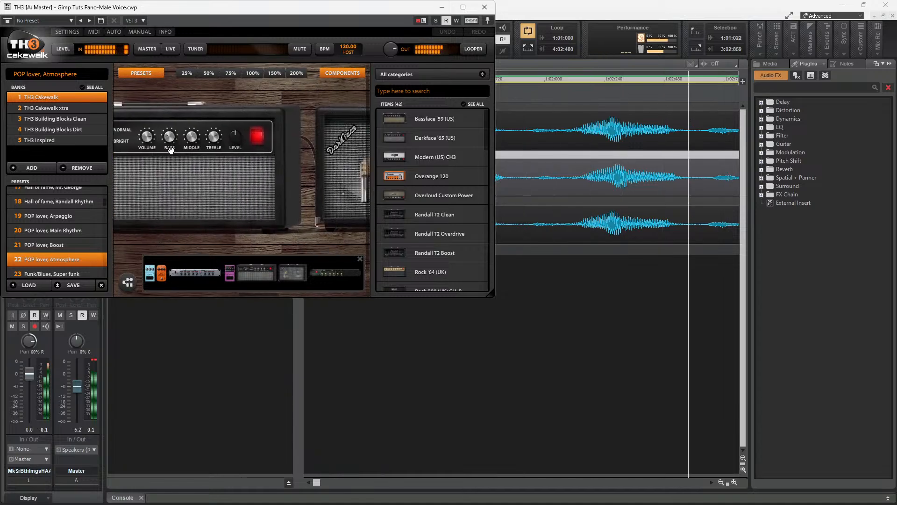
pyautogui.moveTo(171, 139); pyautogui.dragTo(148, 159)
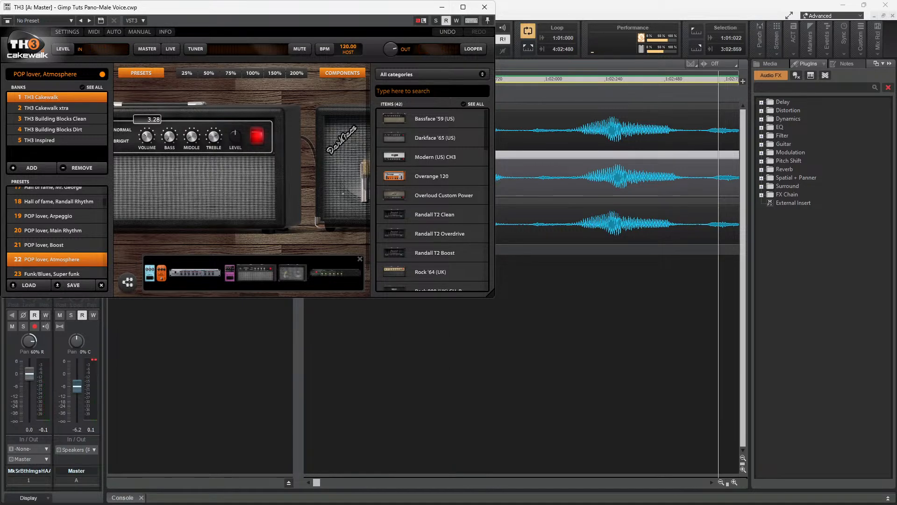
# Adjust the TH3 amplifier's Treble, look over its cabinet, and raise the Master bus volume to -4.1
pyautogui.moveTo(147, 159); pyautogui.dragTo(147, 158)
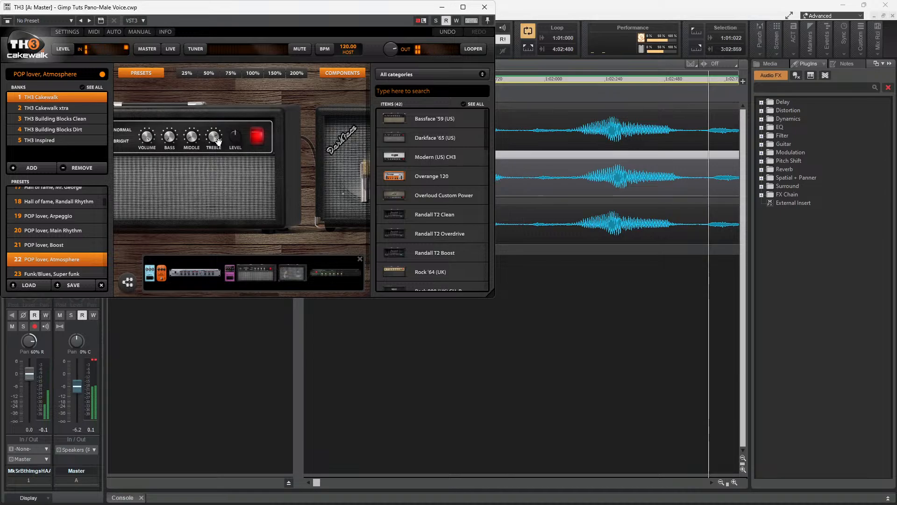
pyautogui.moveTo(218, 141); pyautogui.dragTo(215, 131)
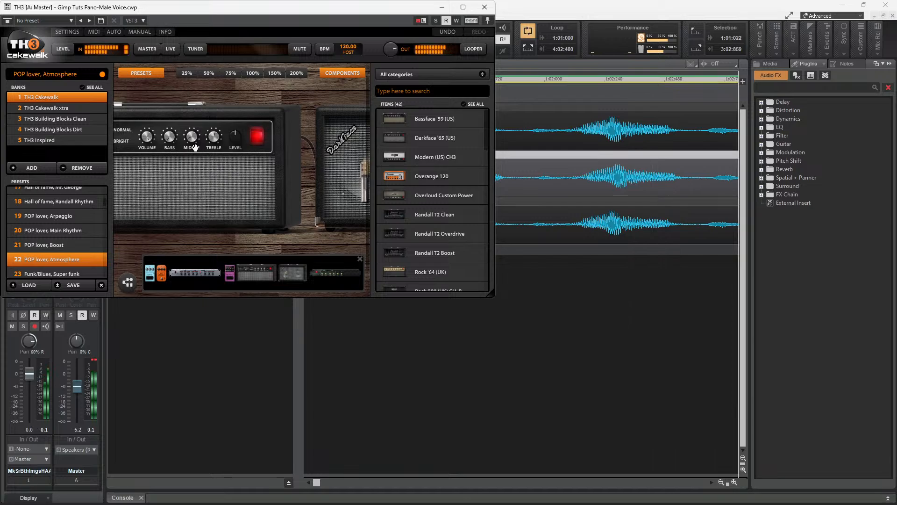
pyautogui.moveTo(195, 148); pyautogui.dragTo(149, 175)
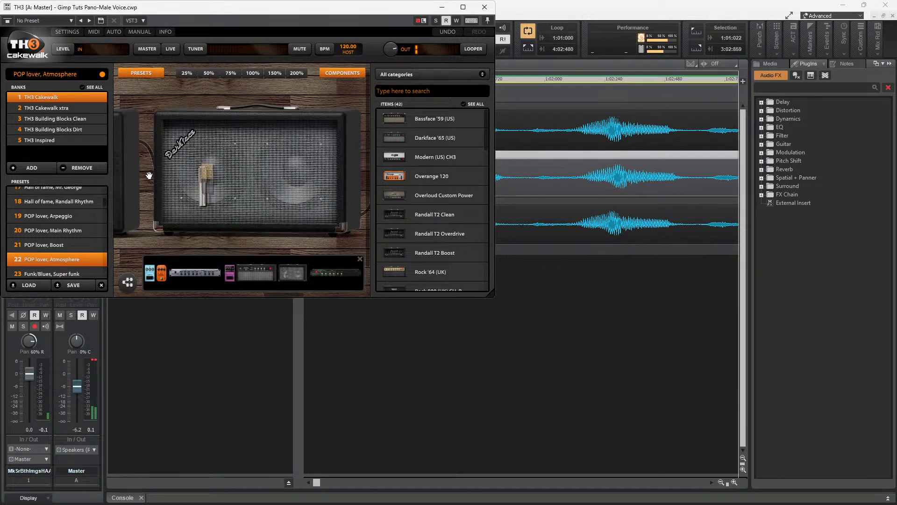
pyautogui.click(484, 8)
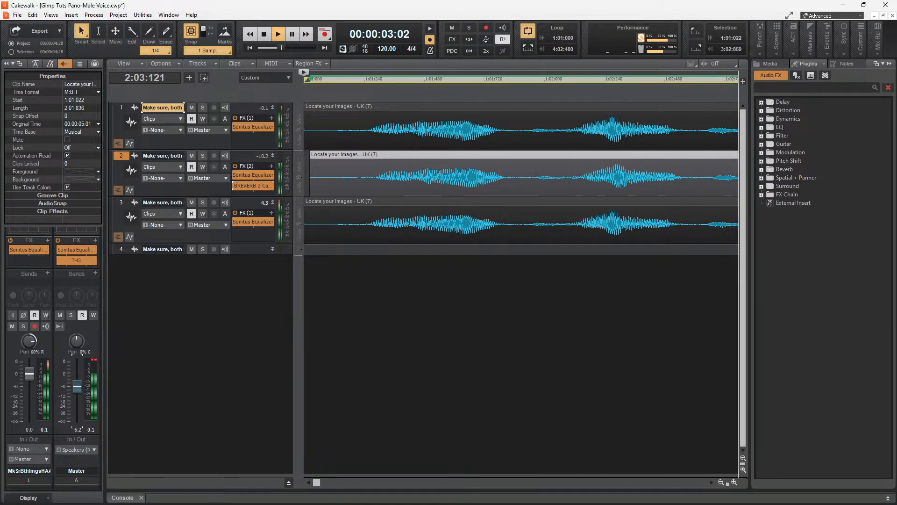
pyautogui.moveTo(78, 385); pyautogui.dragTo(78, 380)
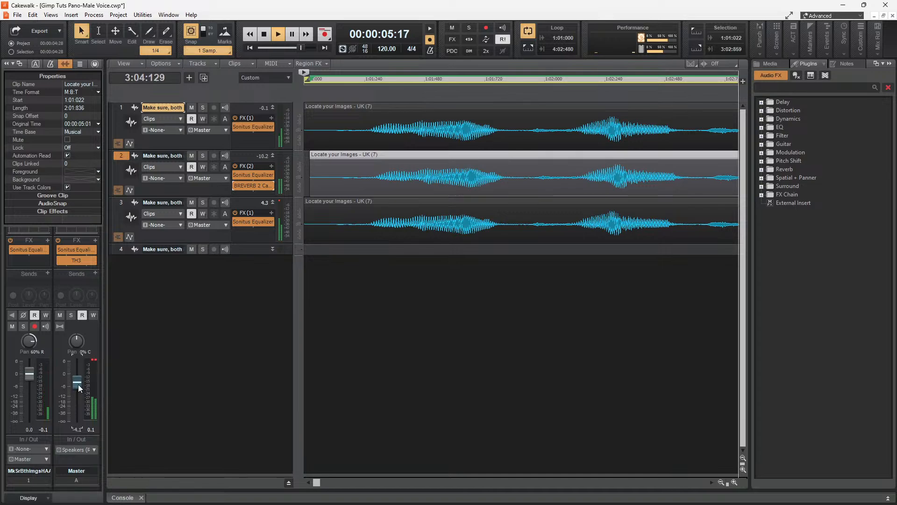
# Expand track 4 and set the Master equalizer's 60, 200, 800, 4600 and 15000 Hz gains to -11.5, -13.2, -11.8, -10.5 and 6.5 dB
pyautogui.doubleClick(281, 249)
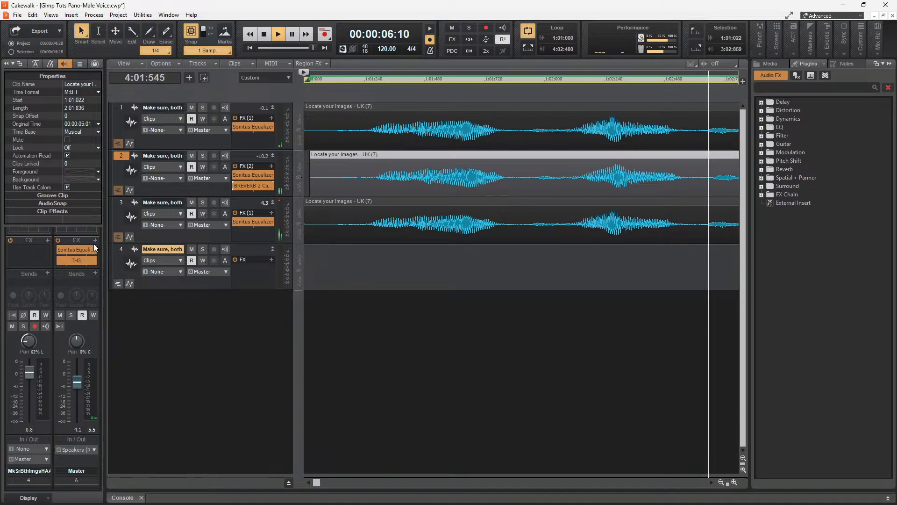
pyautogui.doubleClick(83, 251)
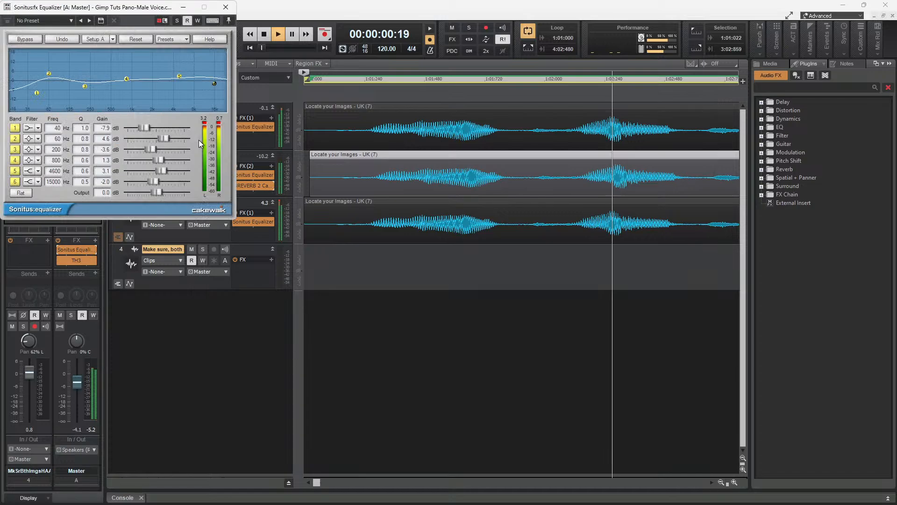
pyautogui.moveTo(164, 139); pyautogui.dragTo(164, 182)
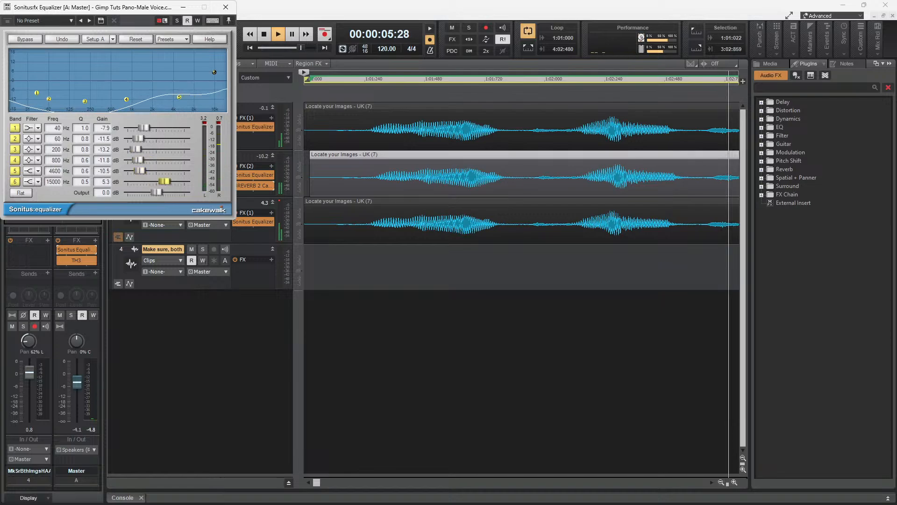
# Load the Cinematic Hits preset in track 2's BREVERB 2 and shorten the reverb Time to 2.78 s
pyautogui.doubleClick(254, 186)
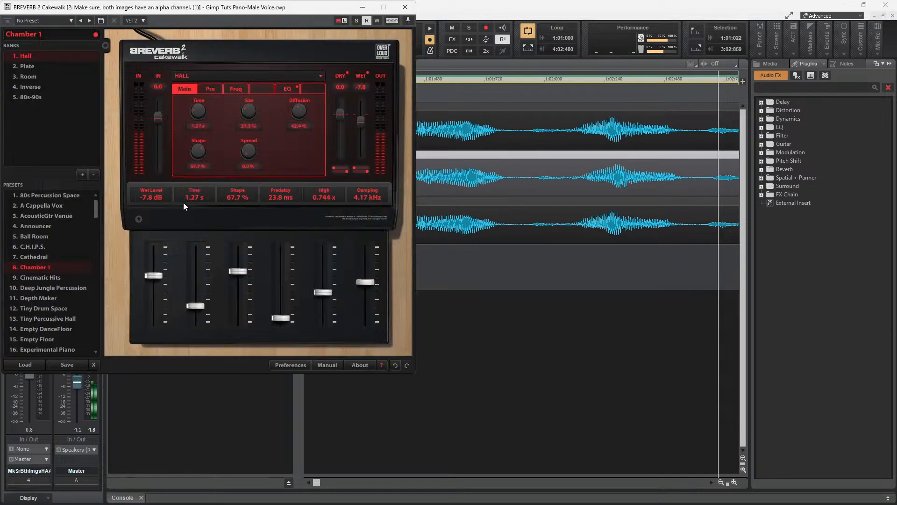
pyautogui.click(41, 279)
pyautogui.click(200, 222)
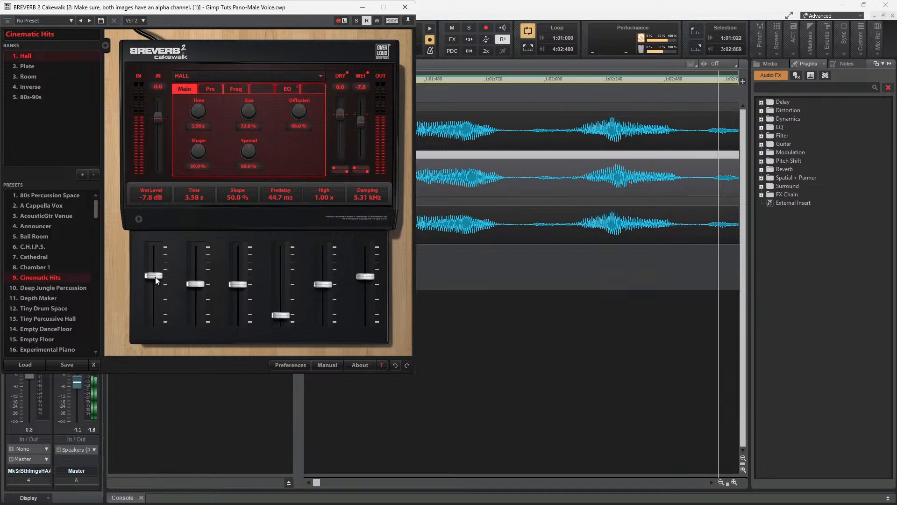
pyautogui.moveTo(198, 285); pyautogui.dragTo(198, 289)
# Set track 2's BREVERB 2 dry level to -36.7 dB and its wet level to -5.5 dB
pyautogui.moveTo(341, 116); pyautogui.dragTo(341, 122)
pyautogui.moveTo(360, 152); pyautogui.dragTo(361, 110)
pyautogui.moveTo(340, 120); pyautogui.dragTo(340, 149)
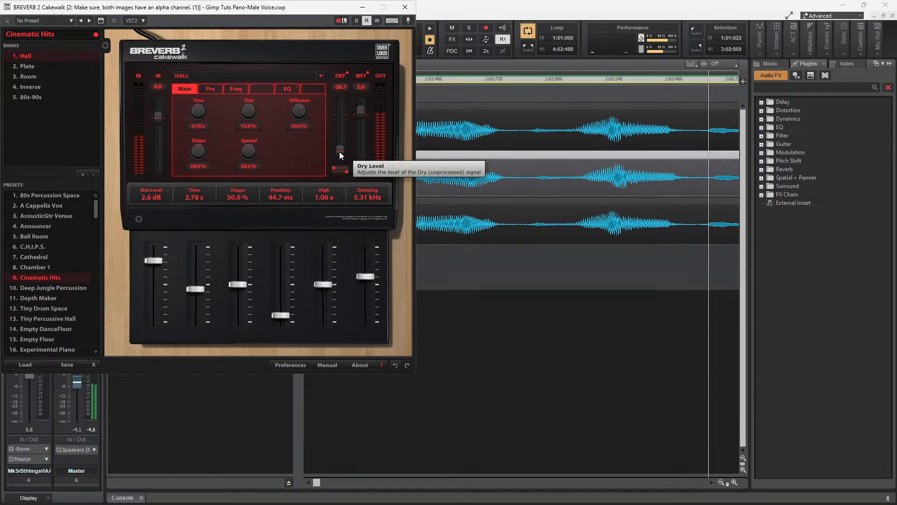
pyautogui.moveTo(154, 260); pyautogui.dragTo(159, 274)
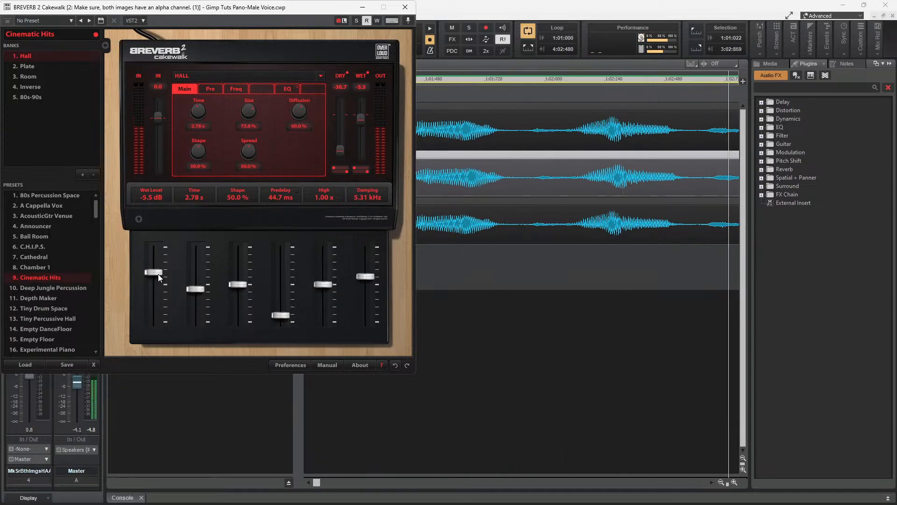
pyautogui.click(405, 7)
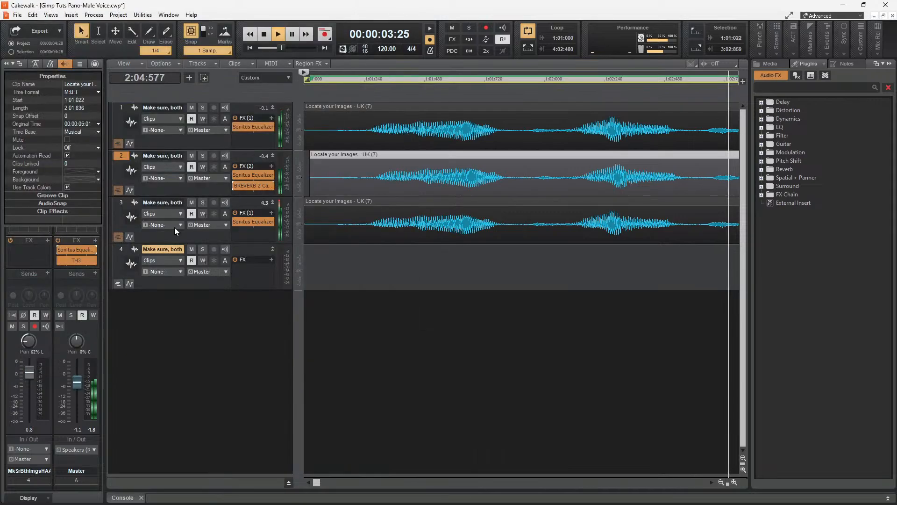
# Cut track 2's equalizer gains at 60, 200, 800 and 4600 Hz to -11.1, -14.8, -13.3 and -10.1 dB, and adjust its output
pyautogui.doubleClick(255, 177)
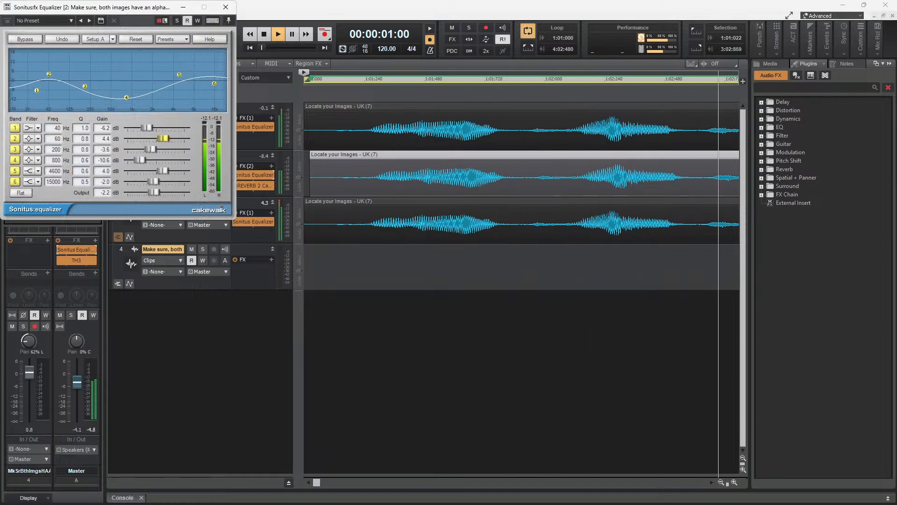
pyautogui.moveTo(143, 139); pyautogui.dragTo(147, 160)
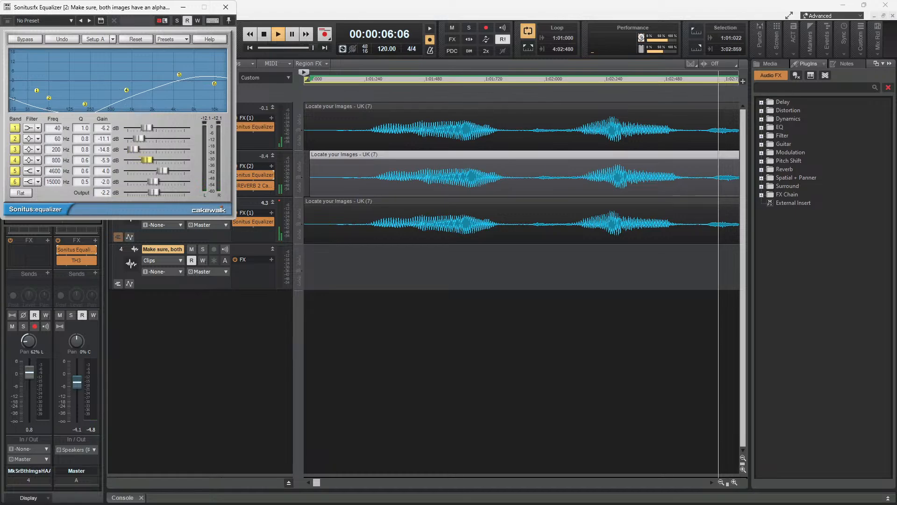
pyautogui.moveTo(162, 171); pyautogui.dragTo(135, 160)
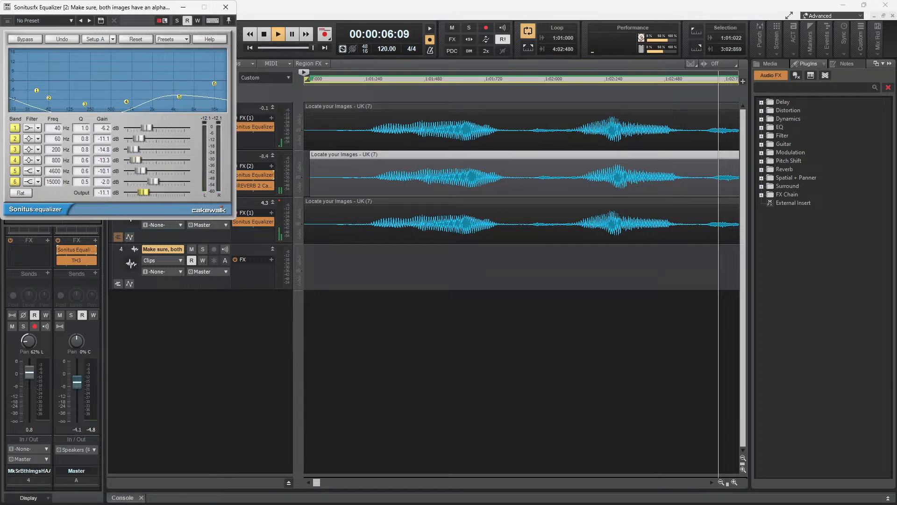
pyautogui.moveTo(155, 193)
pyautogui.mouseDown()
pyautogui.moveTo(145, 192)
pyautogui.moveTo(154, 193)
pyautogui.mouseUp()
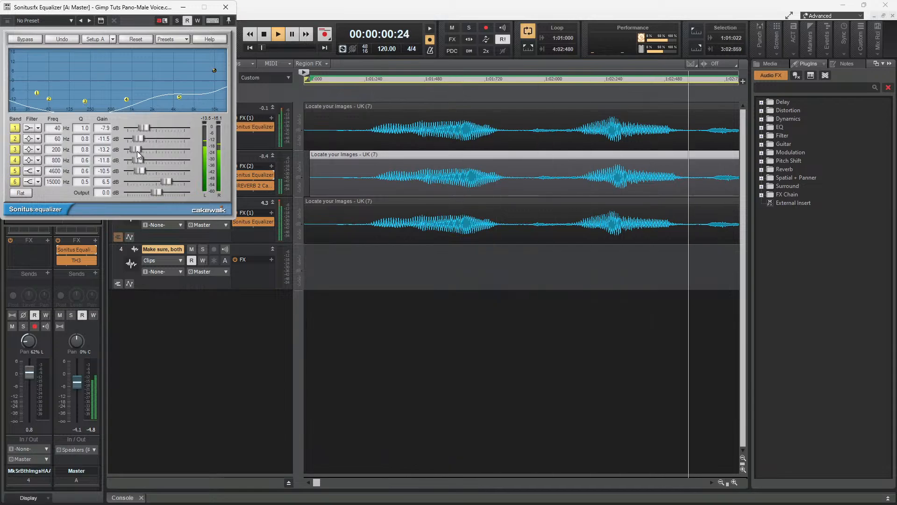
# Lower the Master equalizer's 60 Hz gain to -15.1 dB, 200 Hz gain to -15.0 dB and output to -5.6 dB
pyautogui.moveTo(135, 150); pyautogui.dragTo(133, 139)
pyautogui.moveTo(128, 149); pyautogui.dragTo(133, 150)
pyautogui.moveTo(157, 192); pyautogui.dragTo(145, 193)
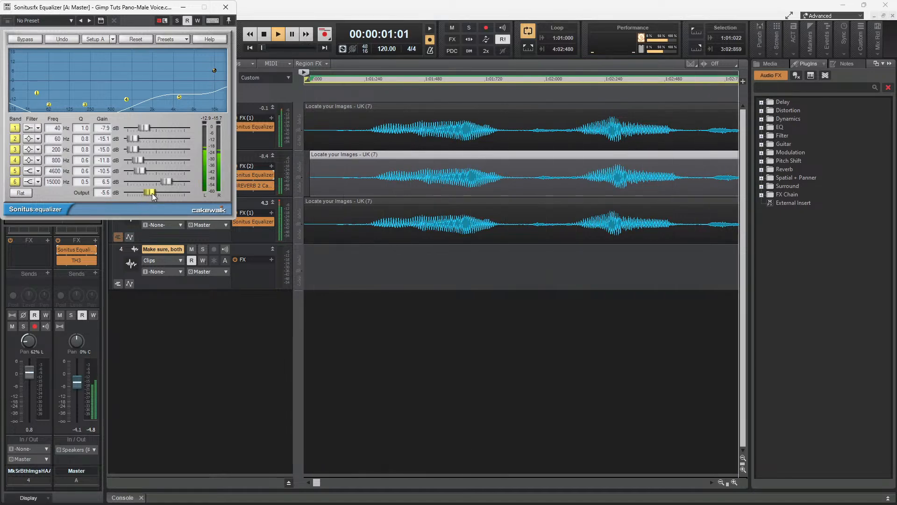
pyautogui.click(226, 7)
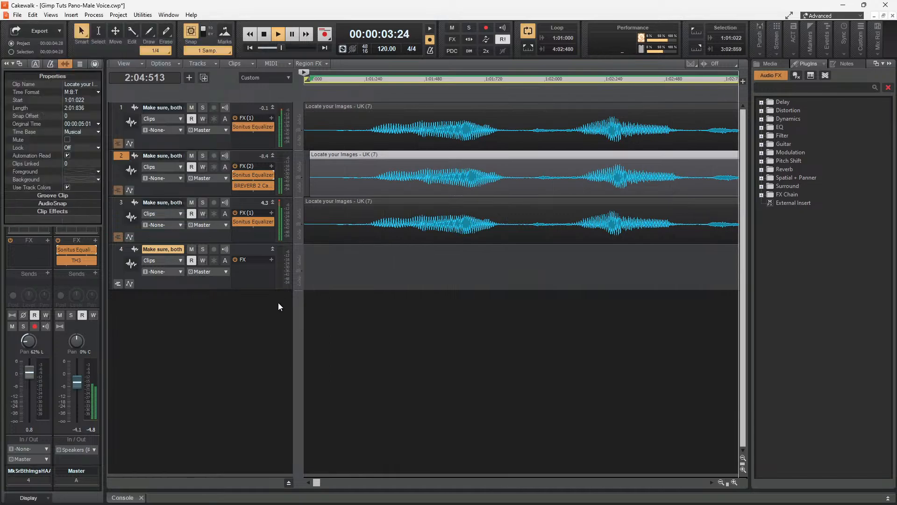
# Adjust the Bass and Treble of the Darkface '65 amplifier in the Master's TH3 and set its Level to 15.0 dB
pyautogui.doubleClick(69, 261)
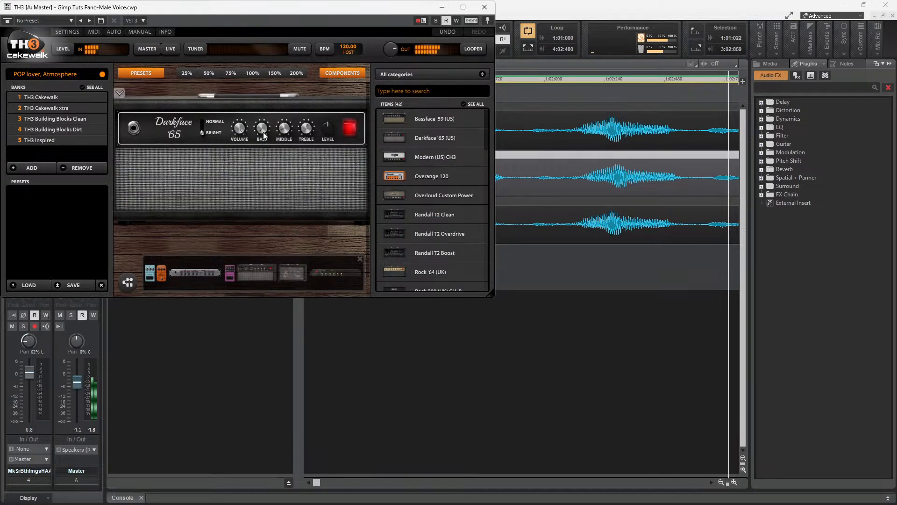
pyautogui.moveTo(263, 130); pyautogui.dragTo(262, 117)
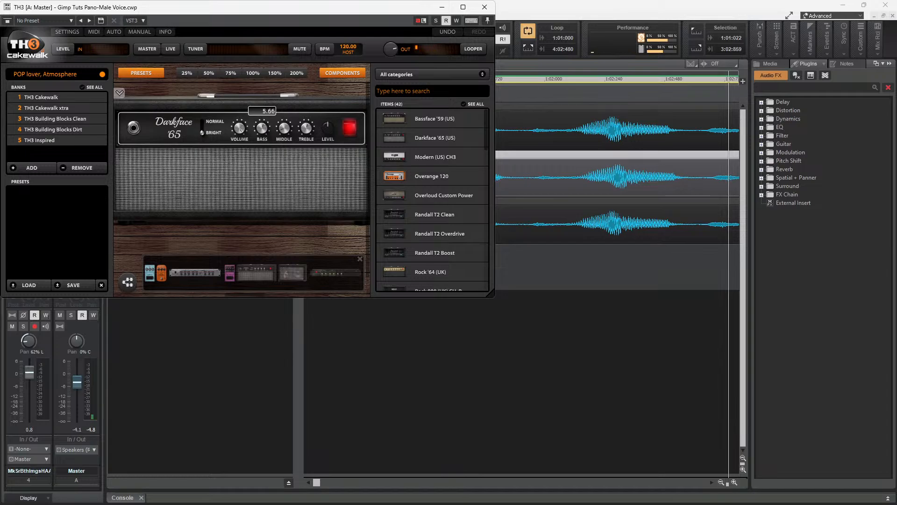
pyautogui.moveTo(262, 119); pyautogui.dragTo(307, 134)
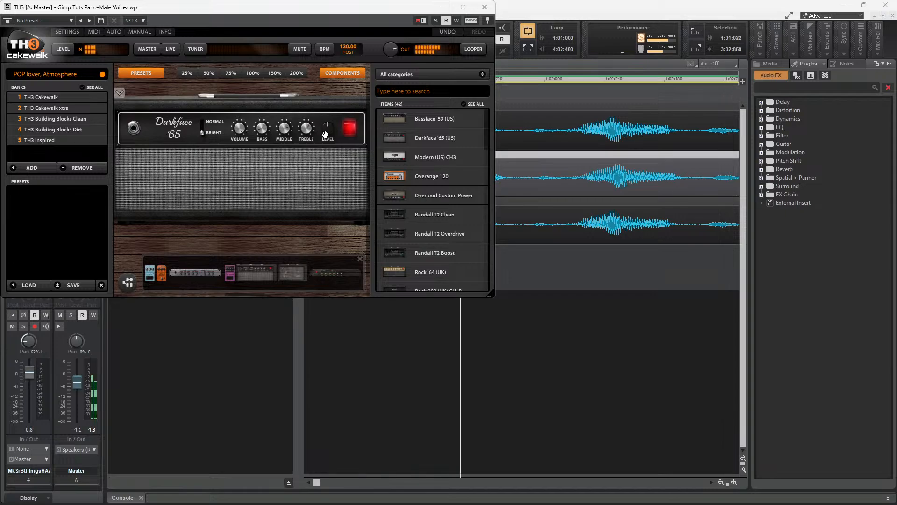
pyautogui.moveTo(330, 137); pyautogui.dragTo(330, 141)
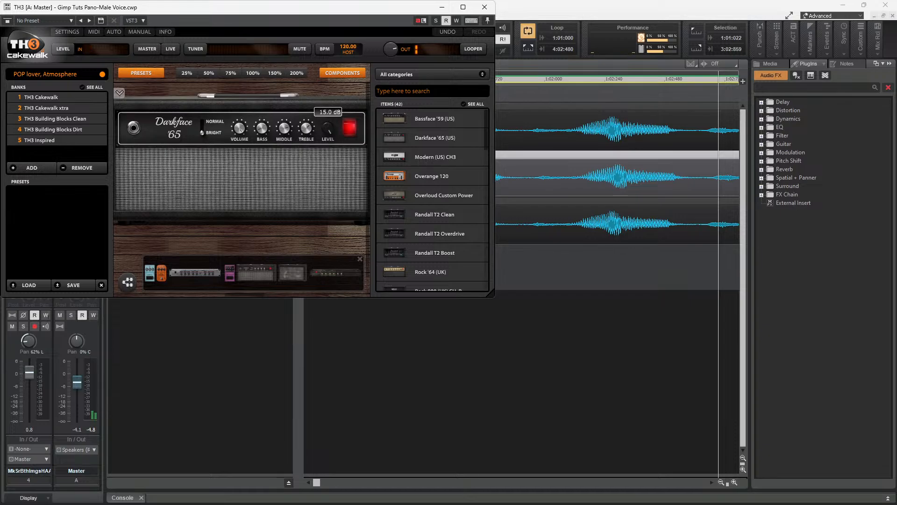
# Readjust the Darkface '65 amplifier's Volume, compare its Normal and Bright settings, keep Bright, and lower its Level
pyautogui.moveTo(240, 127); pyautogui.dragTo(240, 122)
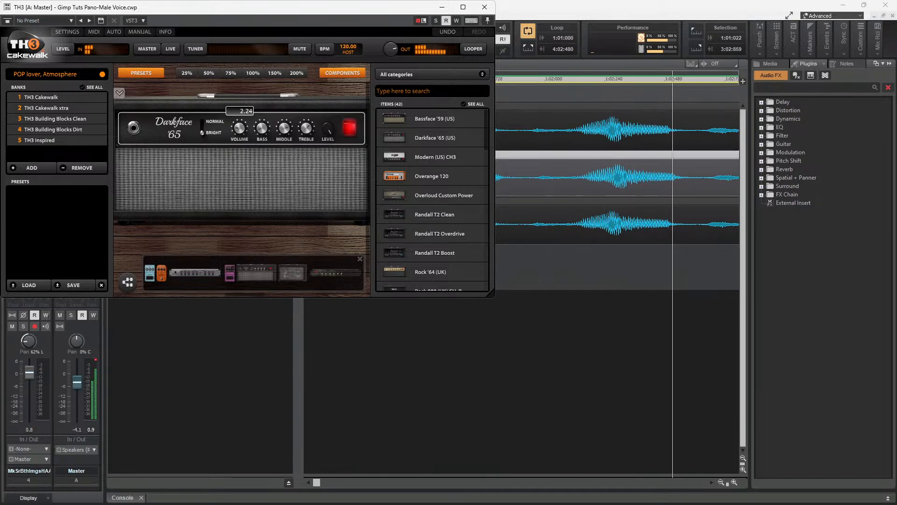
pyautogui.moveTo(240, 134); pyautogui.dragTo(239, 135)
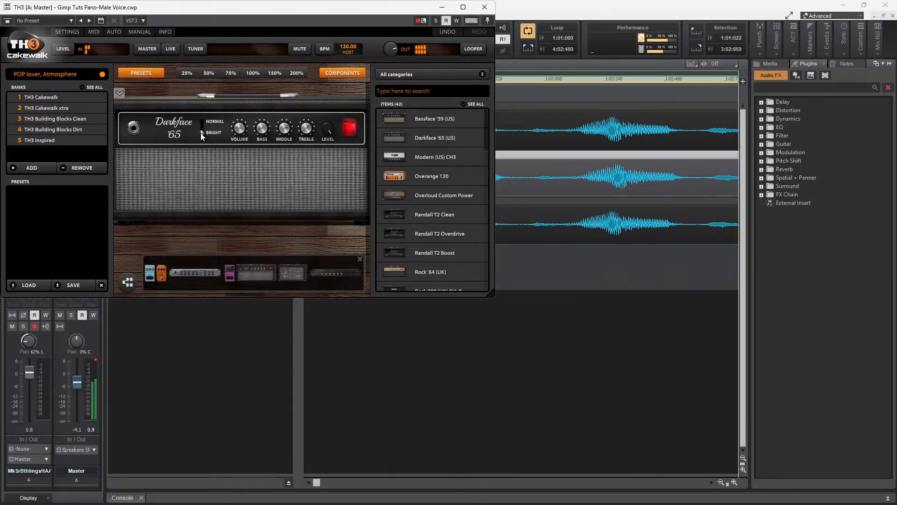
pyautogui.moveTo(200, 133); pyautogui.dragTo(201, 123)
pyautogui.moveTo(202, 122); pyautogui.dragTo(201, 136)
pyautogui.moveTo(240, 132); pyautogui.dragTo(241, 133)
pyautogui.moveTo(330, 134); pyautogui.dragTo(330, 166)
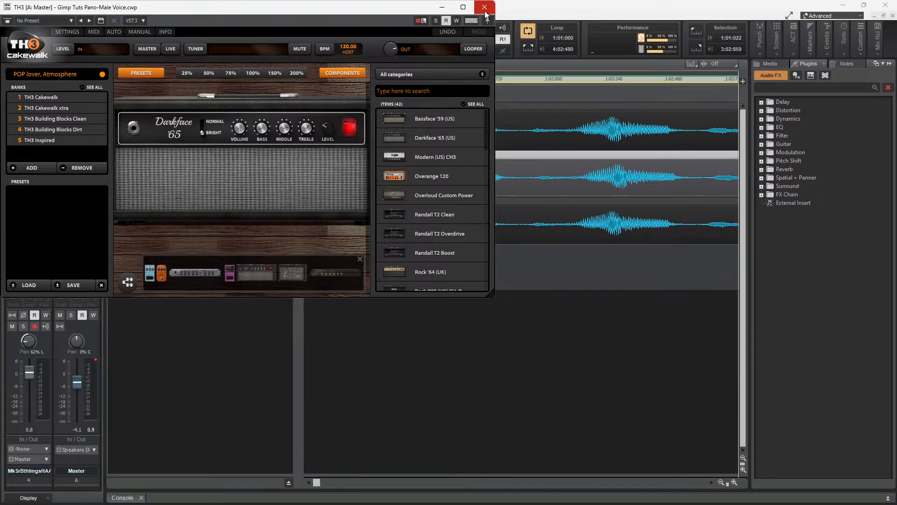
pyautogui.click(485, 13)
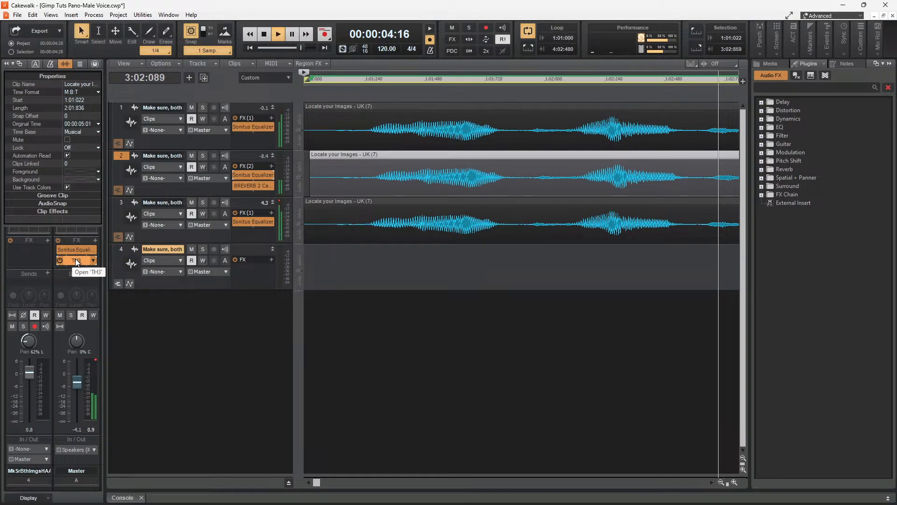
# Copy the track 3 narration clip onto track 4 and insert the TH3 effect on that track
pyautogui.click(368, 233)
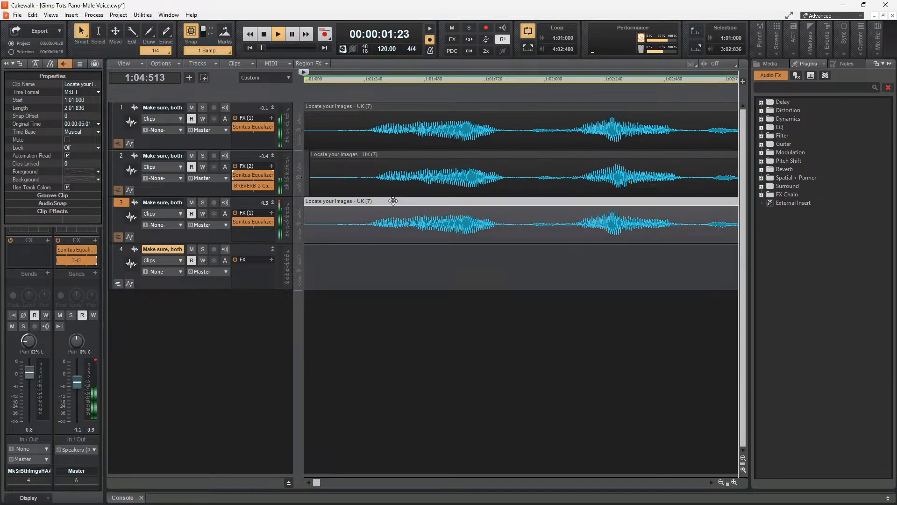
pyautogui.moveTo(396, 239); pyautogui.dragTo(386, 256)
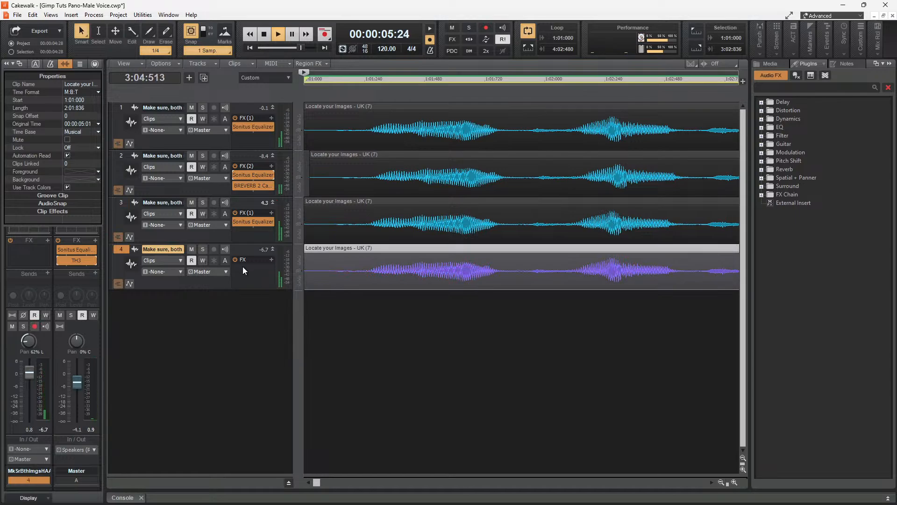
pyautogui.rightClick(272, 259)
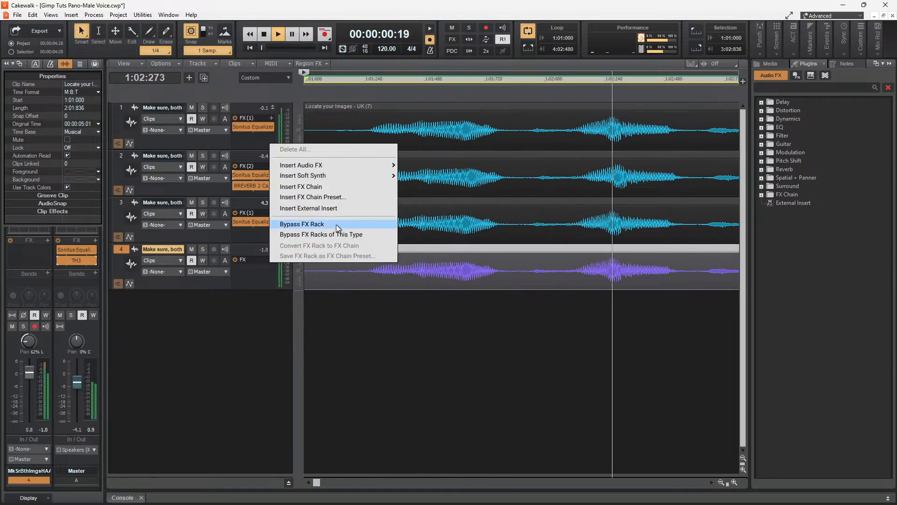
pyautogui.moveTo(327, 165)
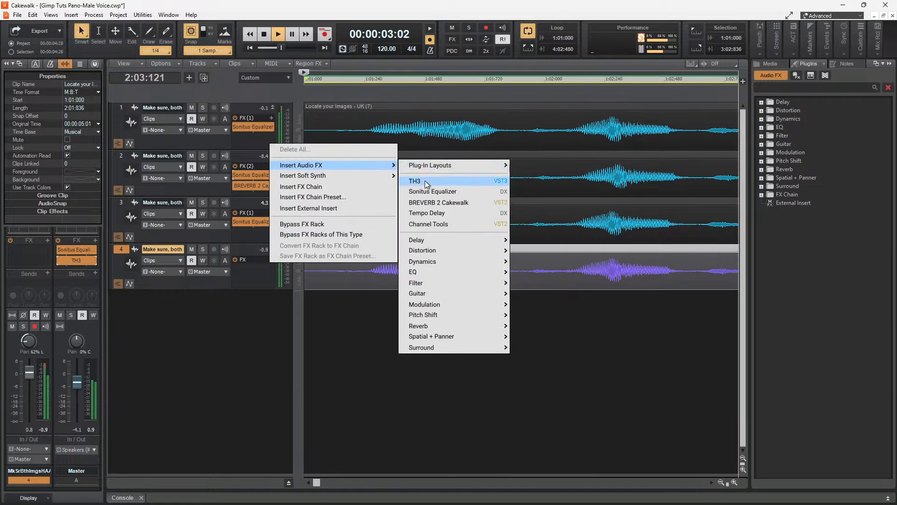
pyautogui.click(423, 180)
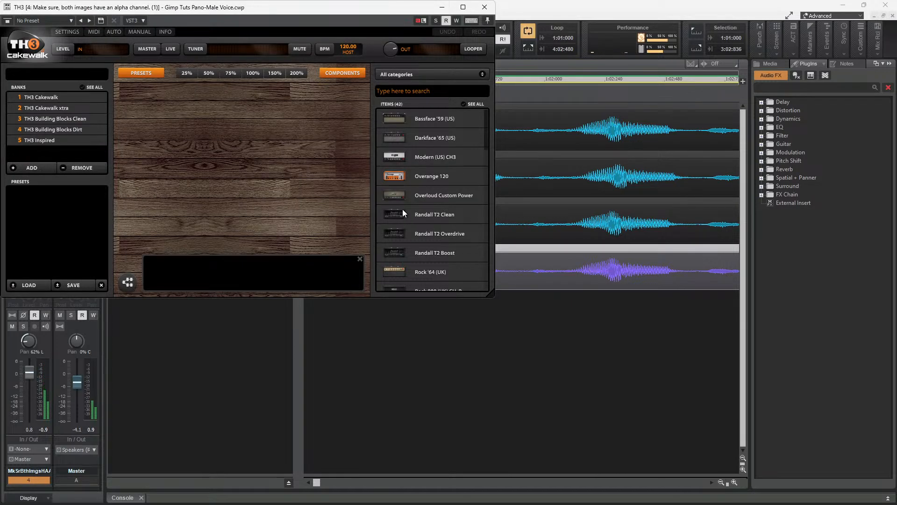
# Load THe Lead preset from the TH3 Cakewalk bank on track 4 and minimize the effect window
pyautogui.click(57, 96)
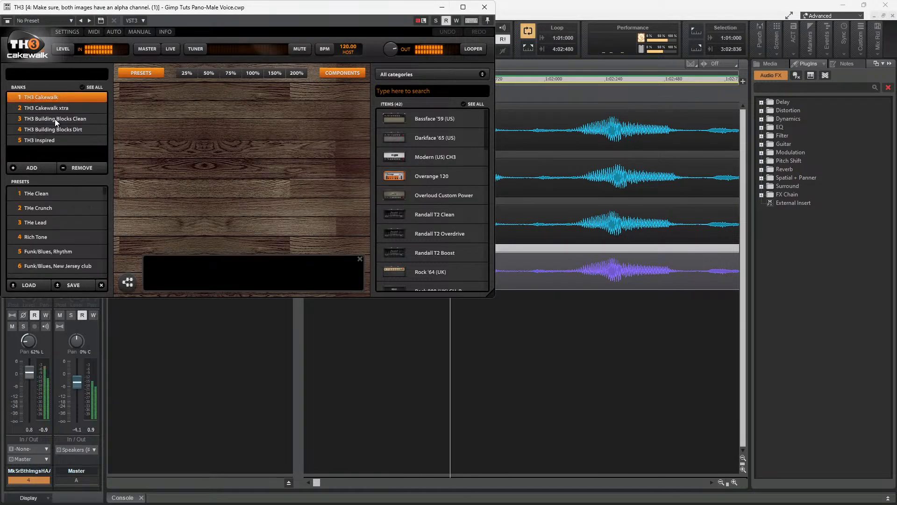
pyautogui.click(53, 226)
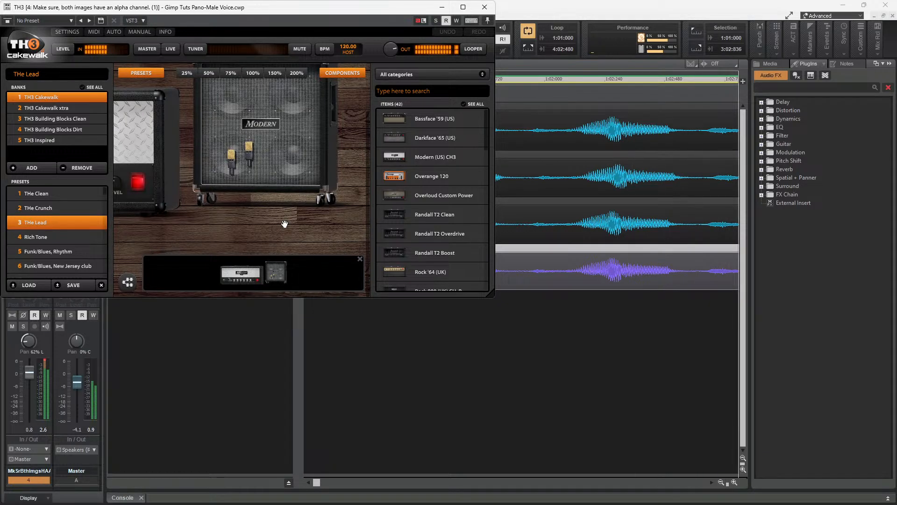
pyautogui.click(442, 9)
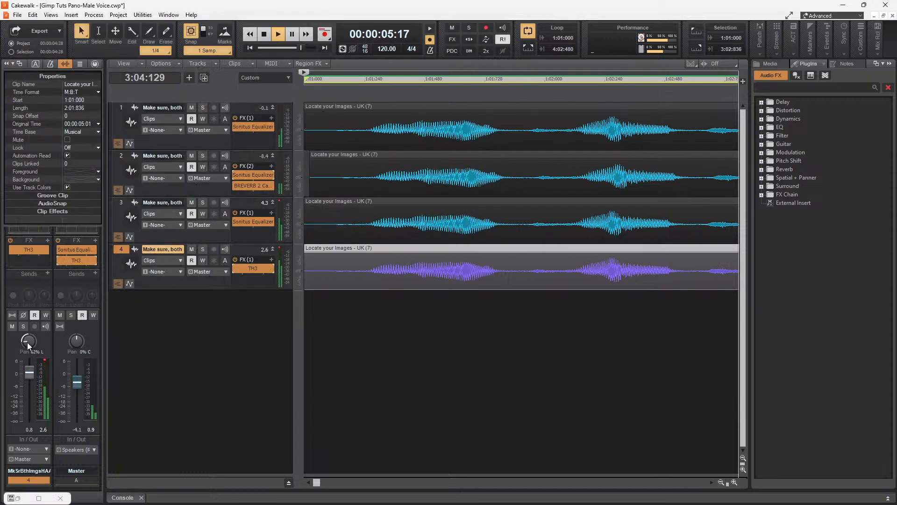
# Switch to the Chrome browser and open Facebook in the new tab
pyautogui.click(397, 239)
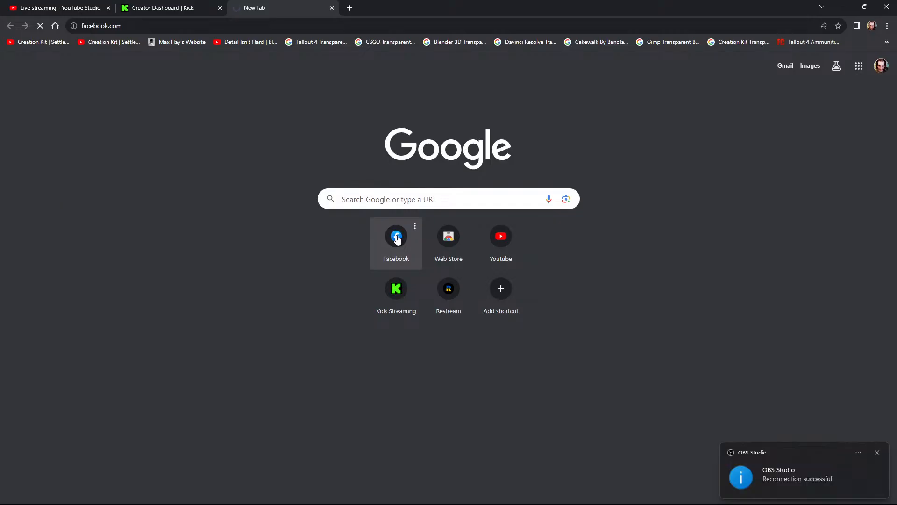